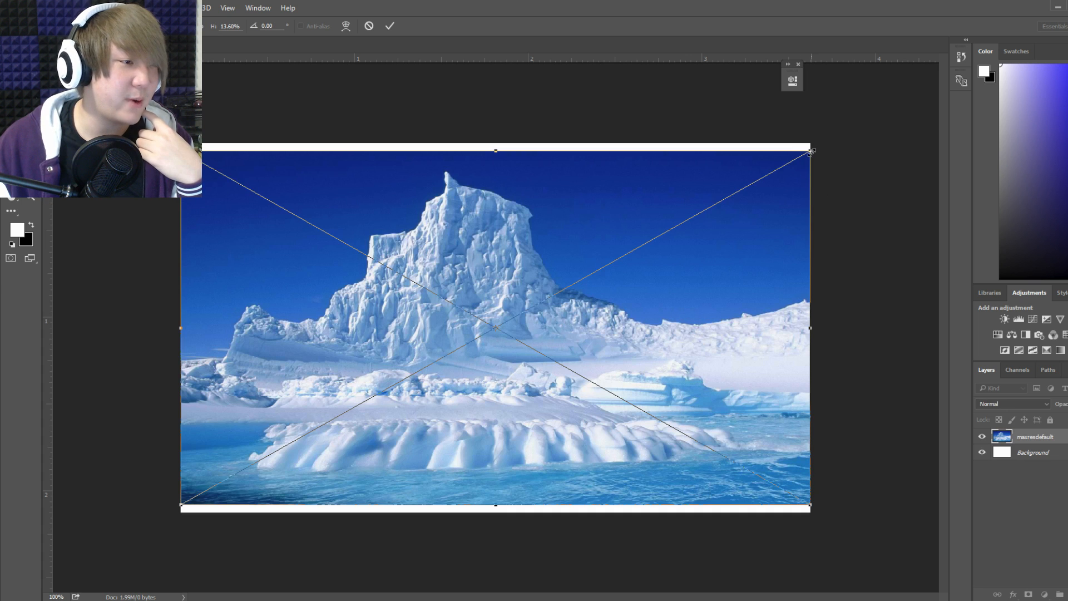
# Enlarge the iceberg photo proportionally, reposition it to cover the whole canvas, and place it.
pyautogui.moveTo(811, 144); pyautogui.dragTo(918, 87)
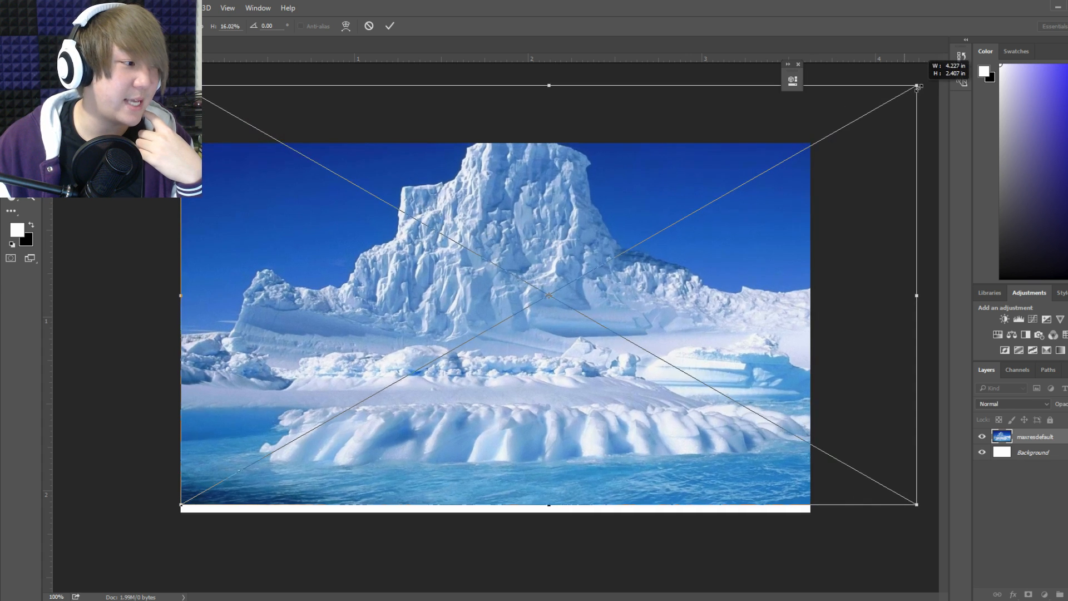
pyautogui.moveTo(658, 266); pyautogui.dragTo(628, 278)
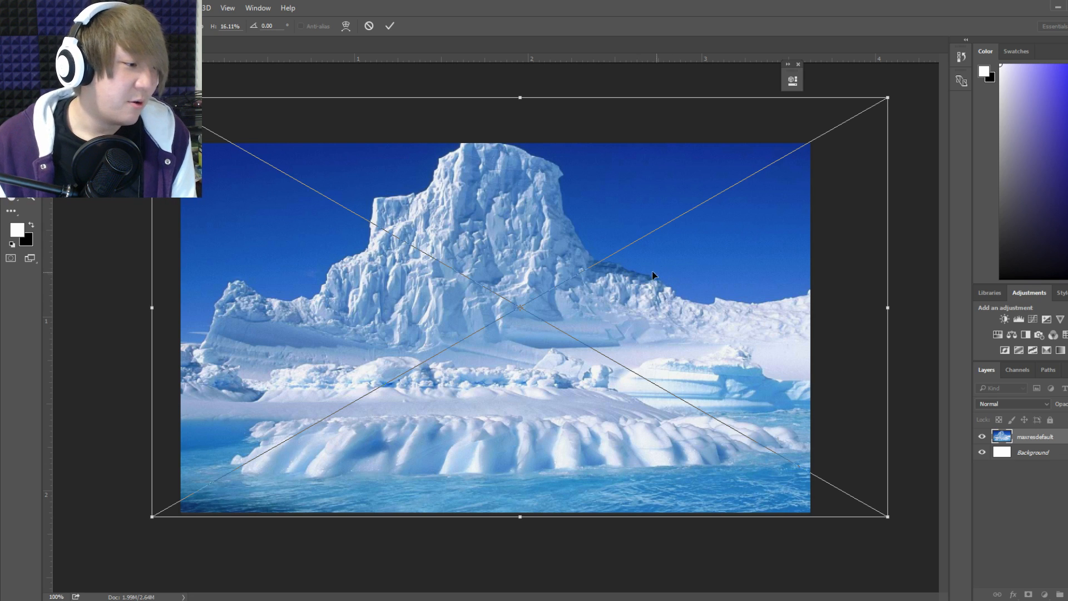
pyautogui.click(12, 72)
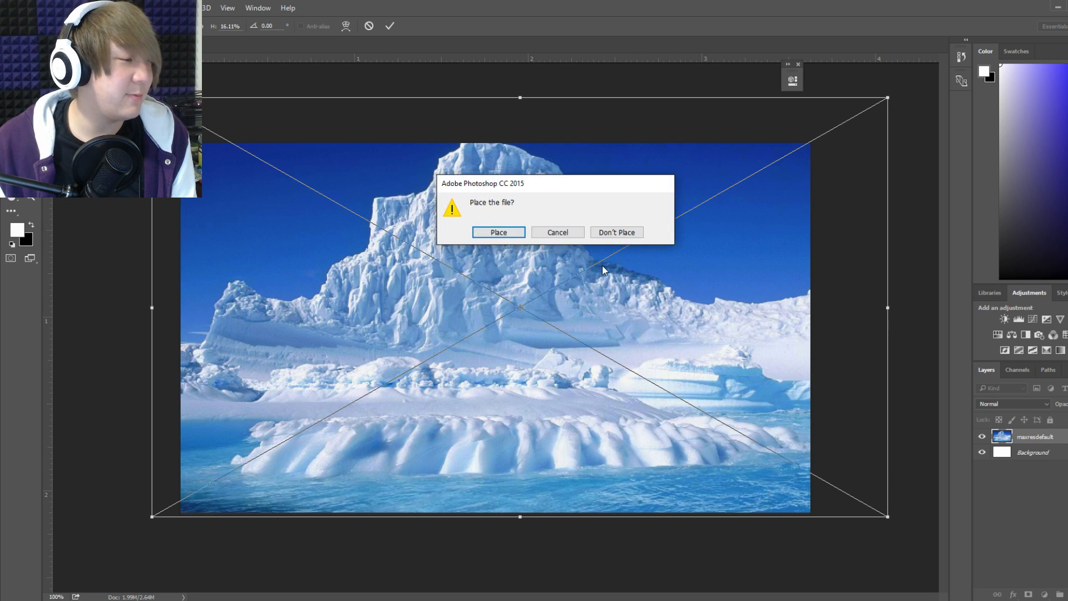
pyautogui.click(497, 234)
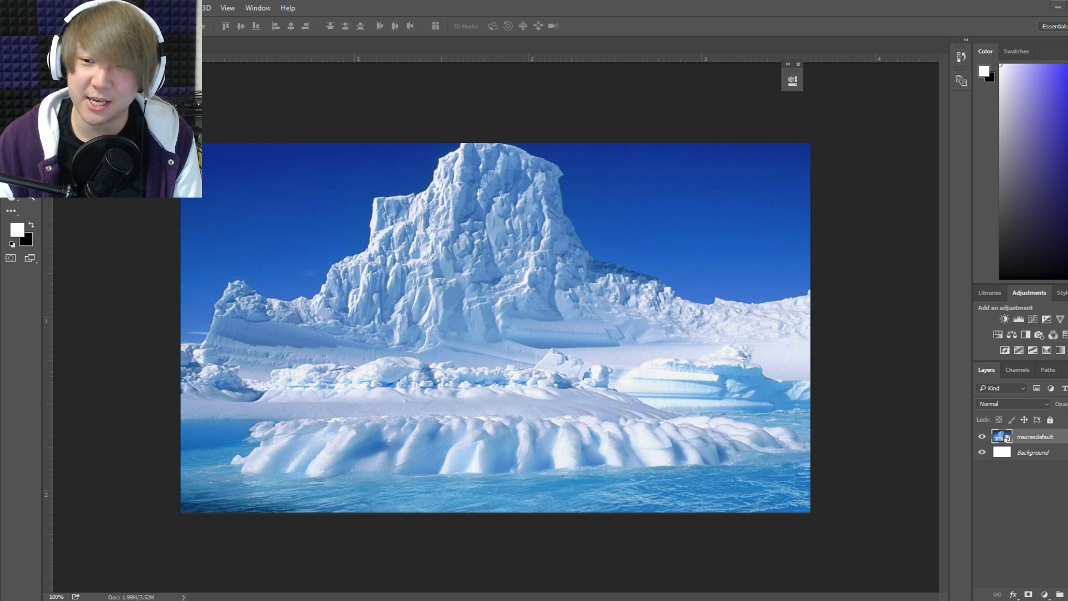
# Bring the T-rex cut-out image into the iceberg scene and place it as a layer above the photo.
pyautogui.moveTo(1067, 356); pyautogui.dragTo(569, 356)
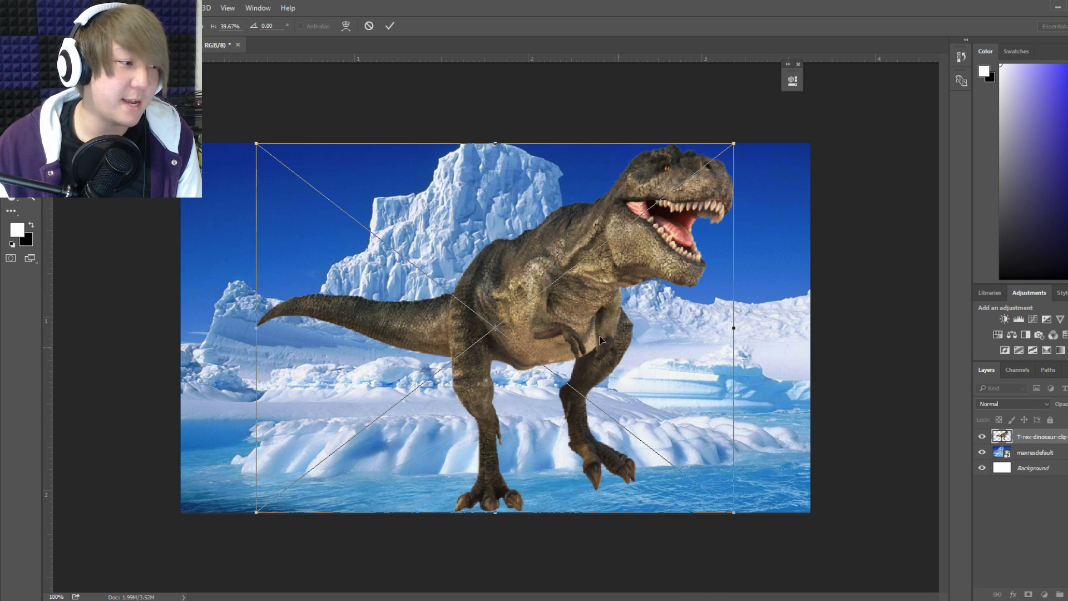
pyautogui.press('v')
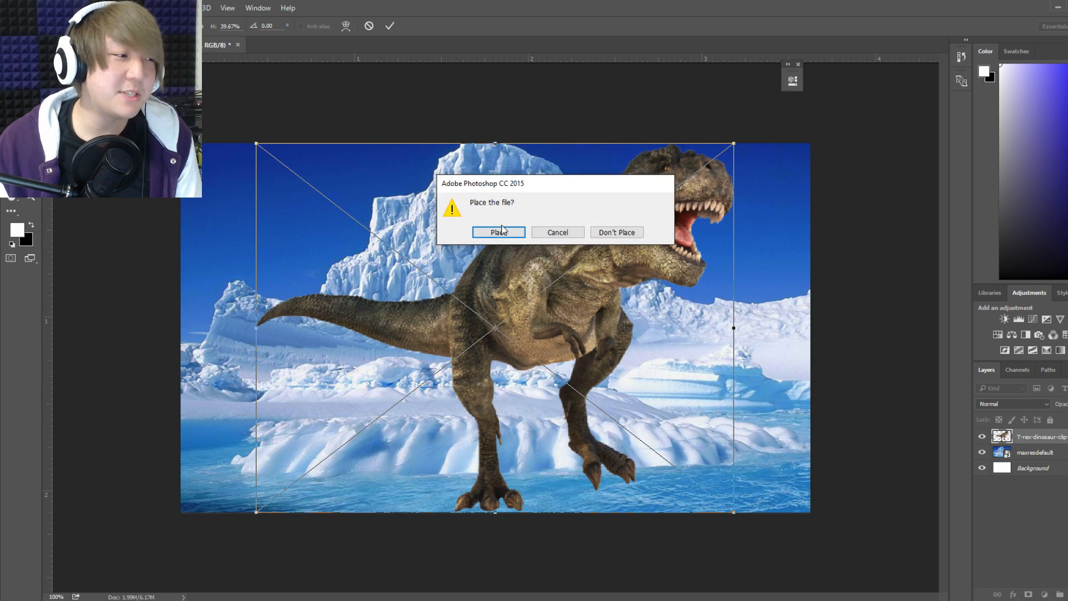
pyautogui.press('Return')
pyautogui.rightClick(625, 298)
pyautogui.click(586, 287)
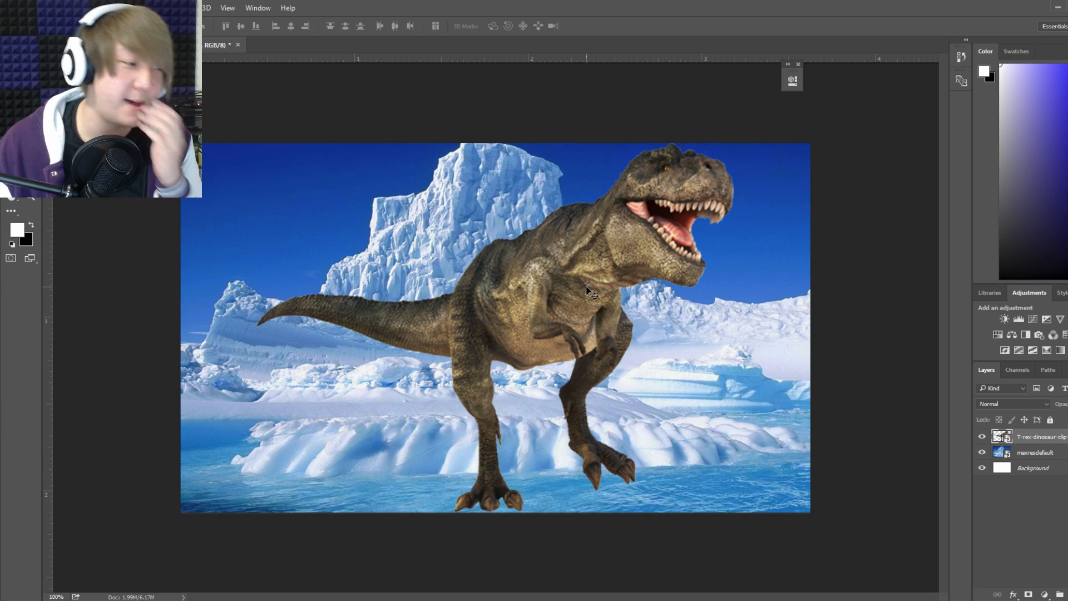
# Flip the T-rex horizontally, scale it down, tilt it slightly, and place it standing on the ice shelf.
pyautogui.hotkey('ctrl', 't')
pyautogui.rightClick(584, 291)
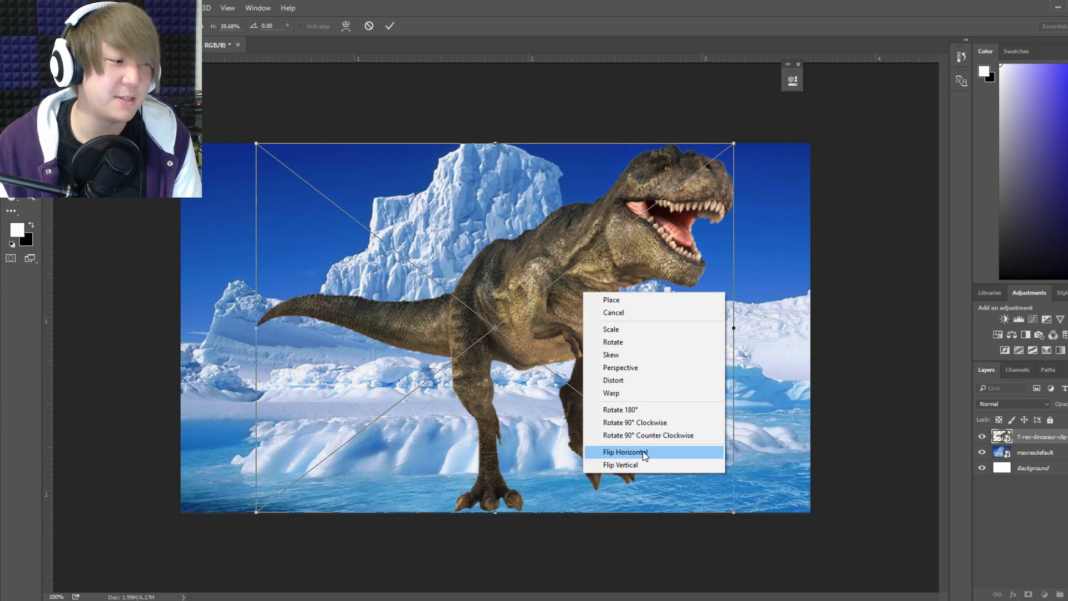
pyautogui.click(643, 452)
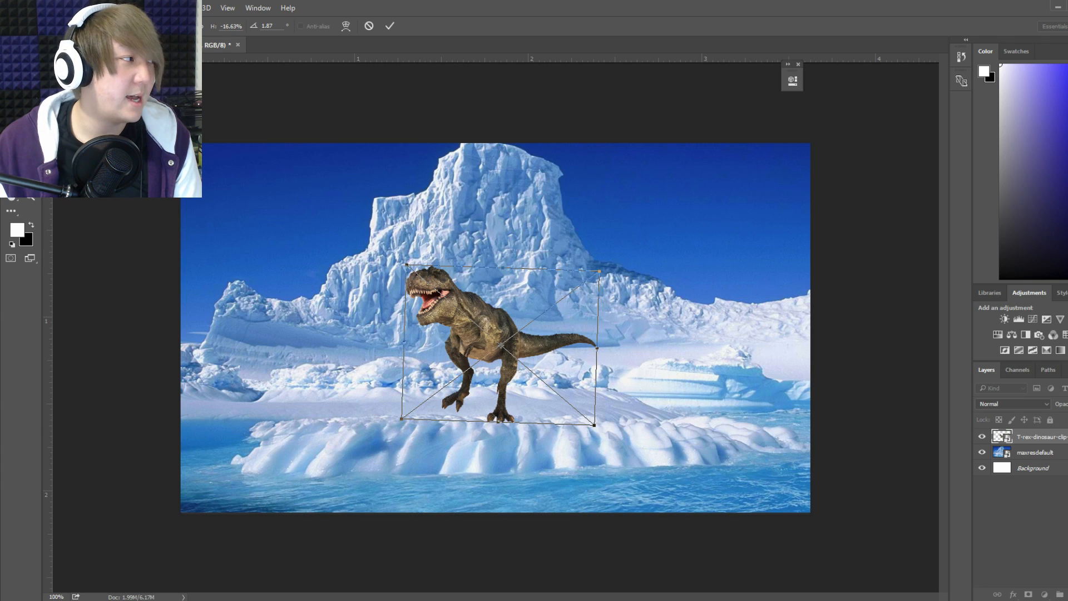
pyautogui.press('v')
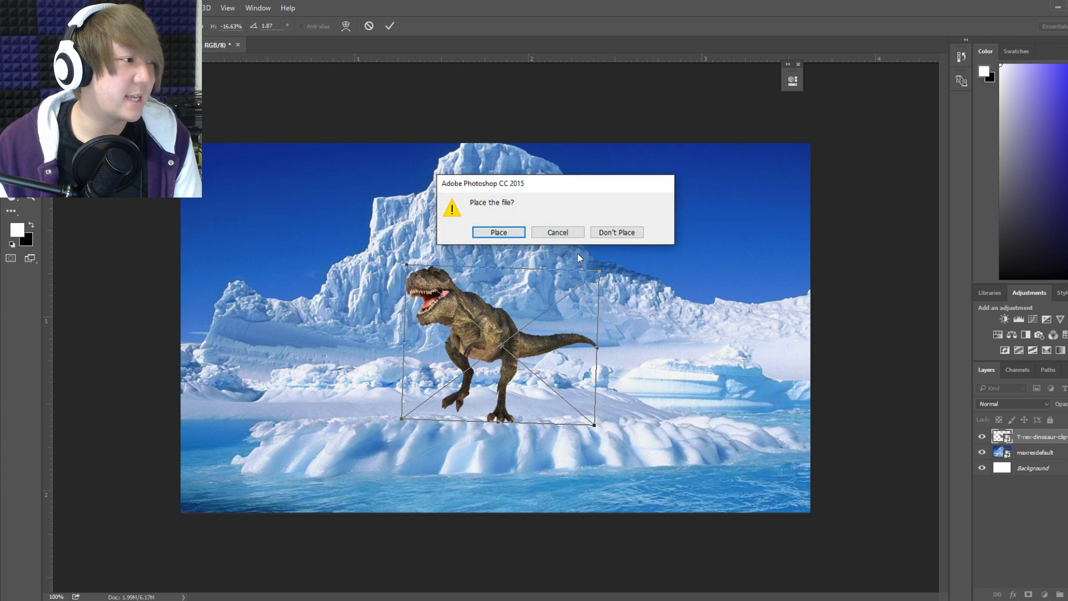
pyautogui.click(514, 233)
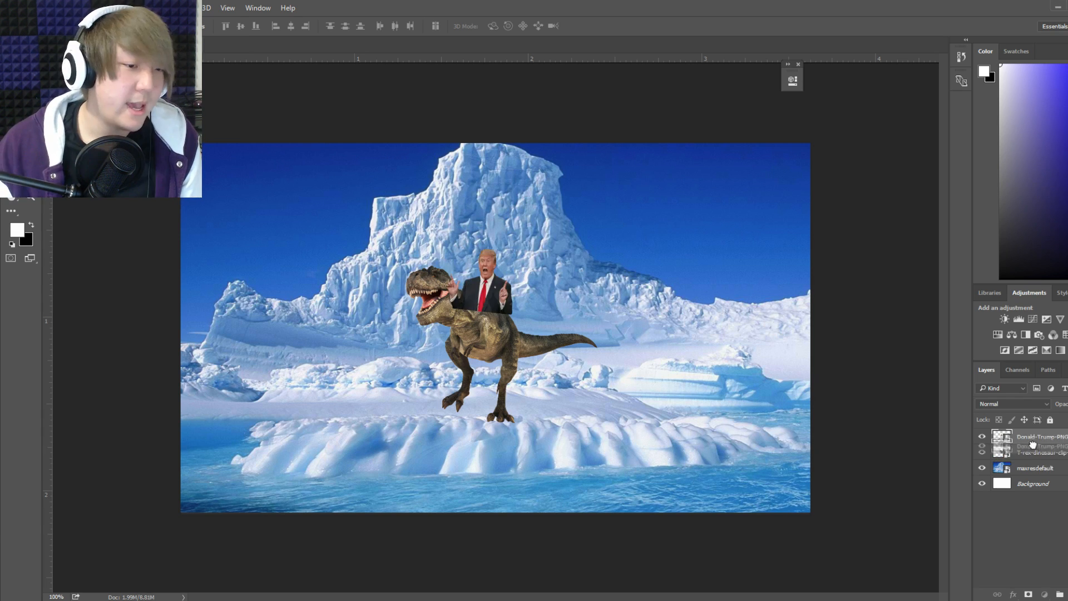
# Move the Donald-Trump-PNG layer beneath the T-rex layer and rotate the rider to about 10 degrees.
pyautogui.moveTo(1032, 441); pyautogui.dragTo(1035, 460)
pyautogui.hotkey('ctrl', 't')
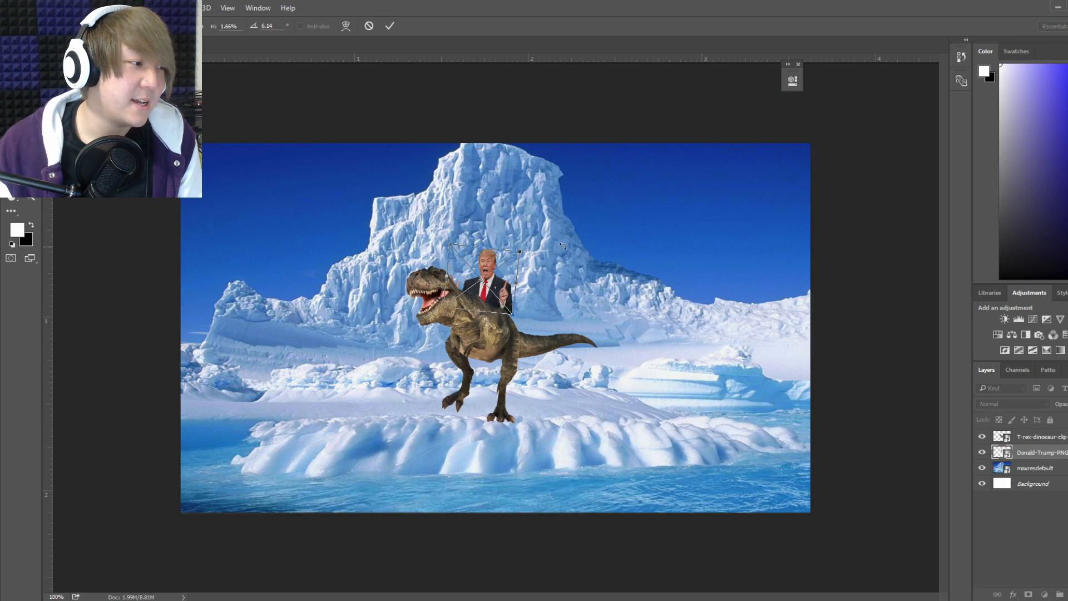
pyautogui.moveTo(586, 234); pyautogui.dragTo(556, 236)
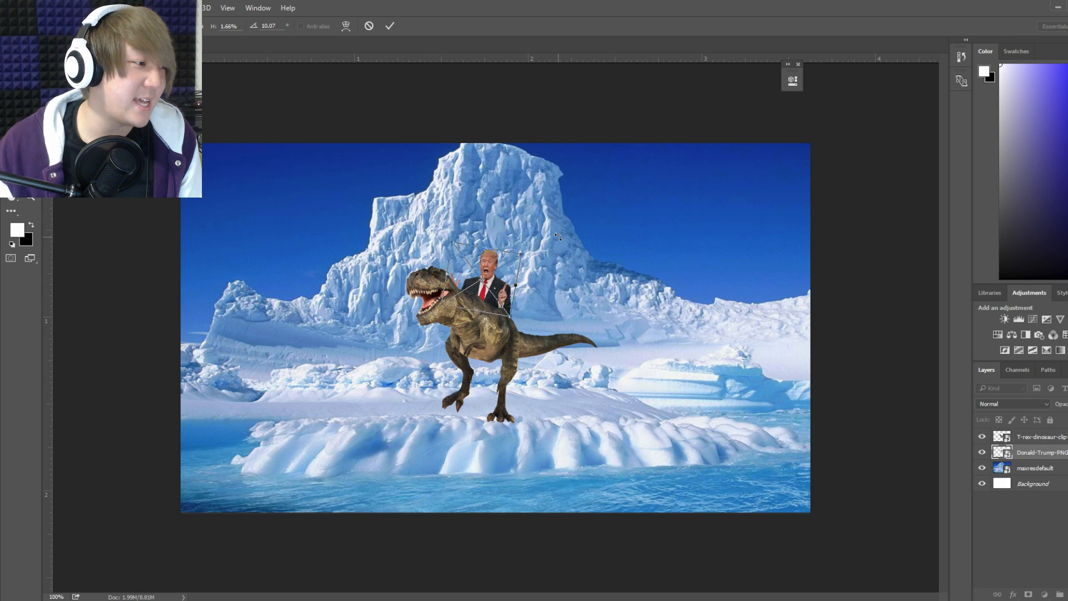
pyautogui.press('Return')
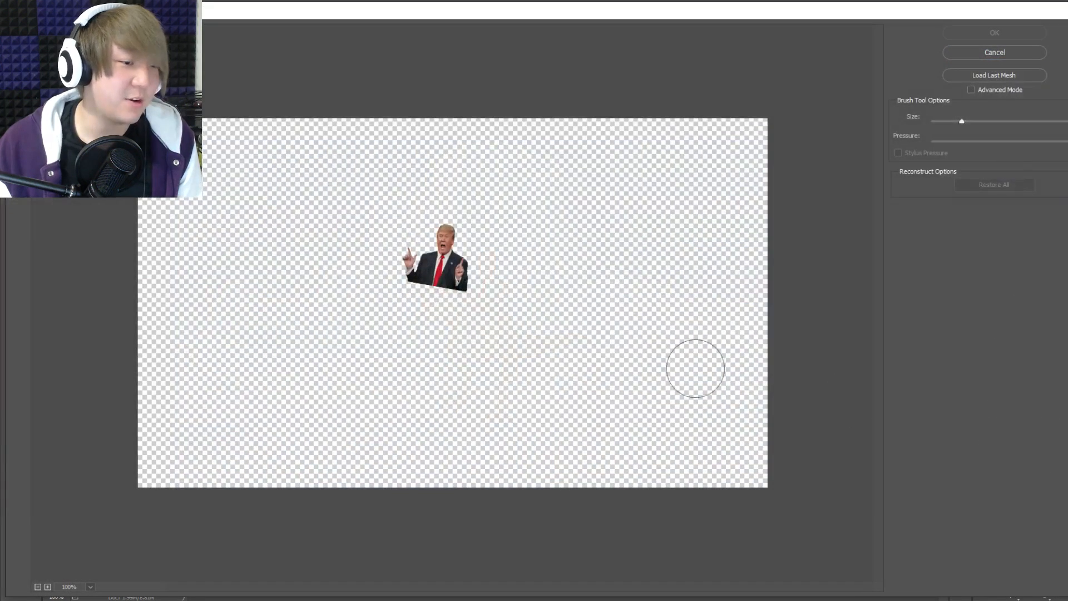
# Use Liquify to stretch both mouth corners of the rider's face outward and up into a smile, and apply it.
pyautogui.scroll(9, 452, 246)
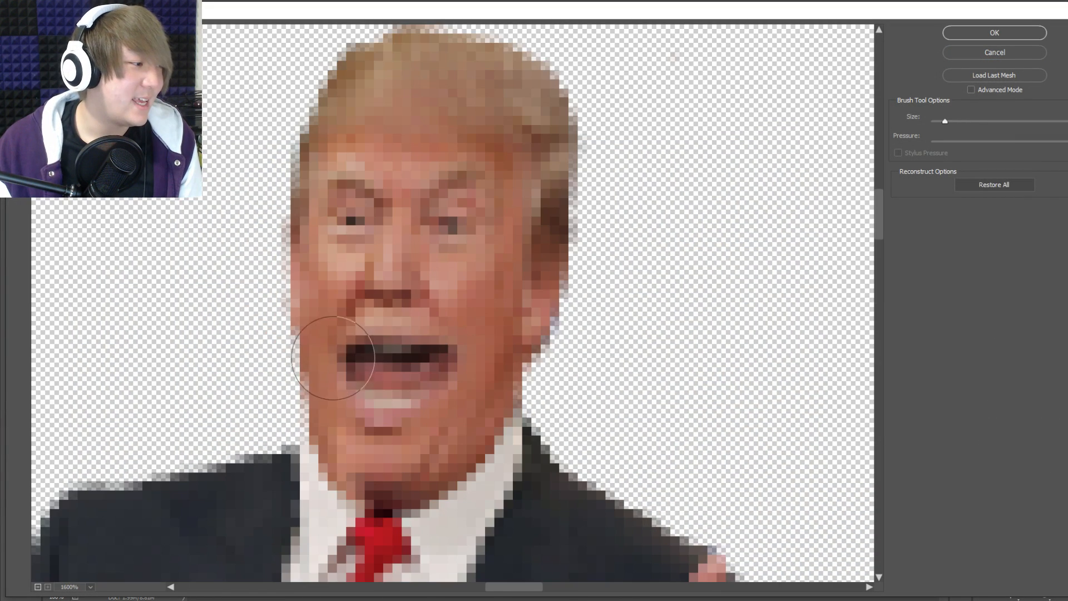
pyautogui.moveTo(353, 373)
pyautogui.mouseDown()
pyautogui.moveTo(320, 373)
pyautogui.moveTo(305, 358)
pyautogui.moveTo(326, 358)
pyautogui.mouseUp()
pyautogui.moveTo(437, 380)
pyautogui.mouseDown()
pyautogui.moveTo(484, 351)
pyautogui.moveTo(484, 334)
pyautogui.mouseUp()
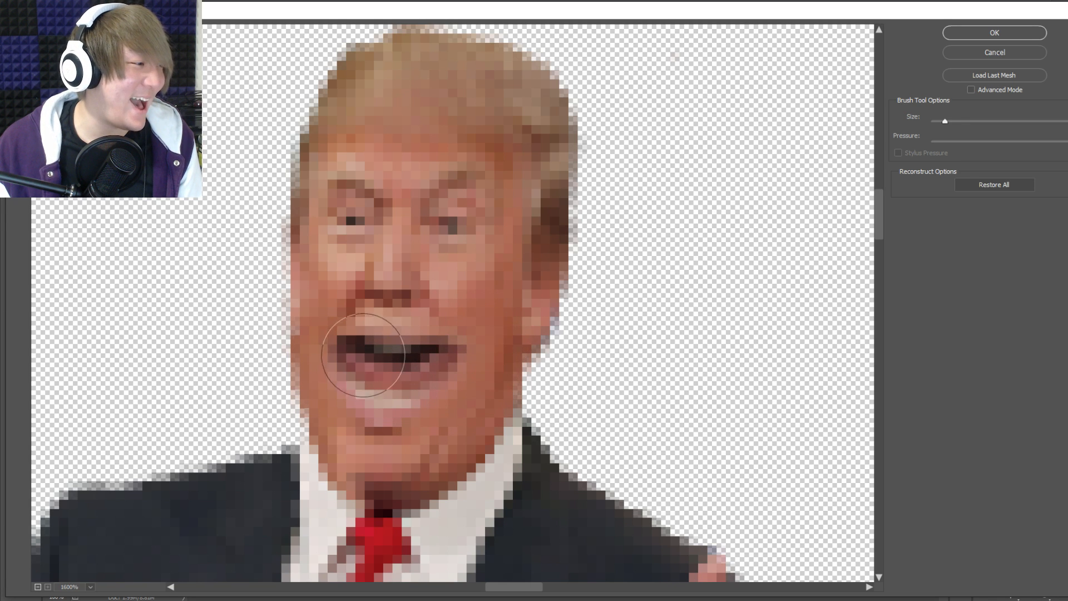
pyautogui.press('Return')
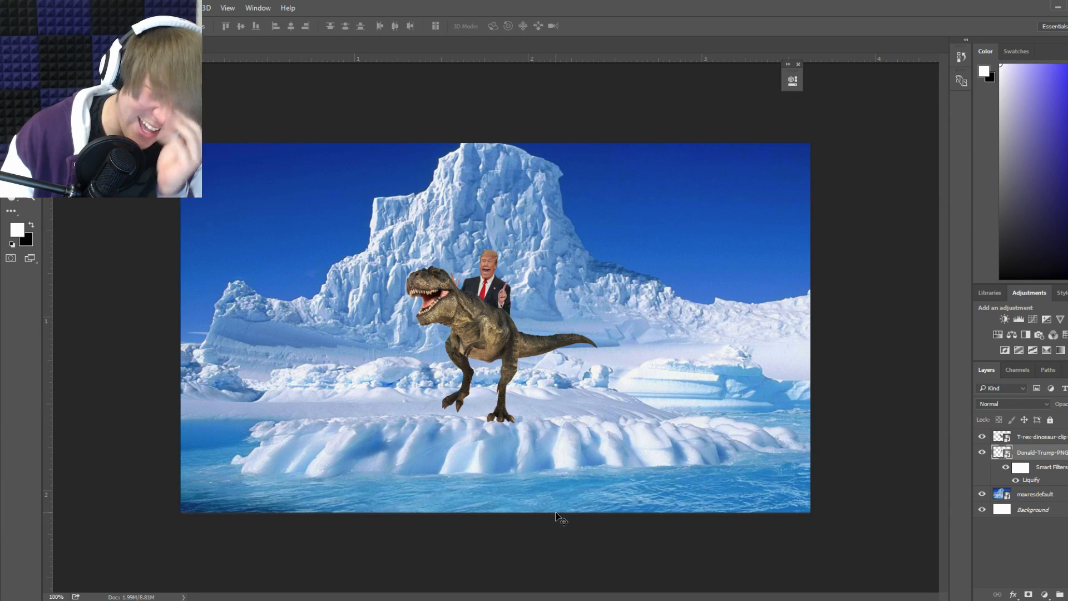
# Resize and reposition the Nyan cat image in the sky beside the iceberg.
pyautogui.press('z')
pyautogui.moveTo(467, 274); pyautogui.dragTo(657, 373)
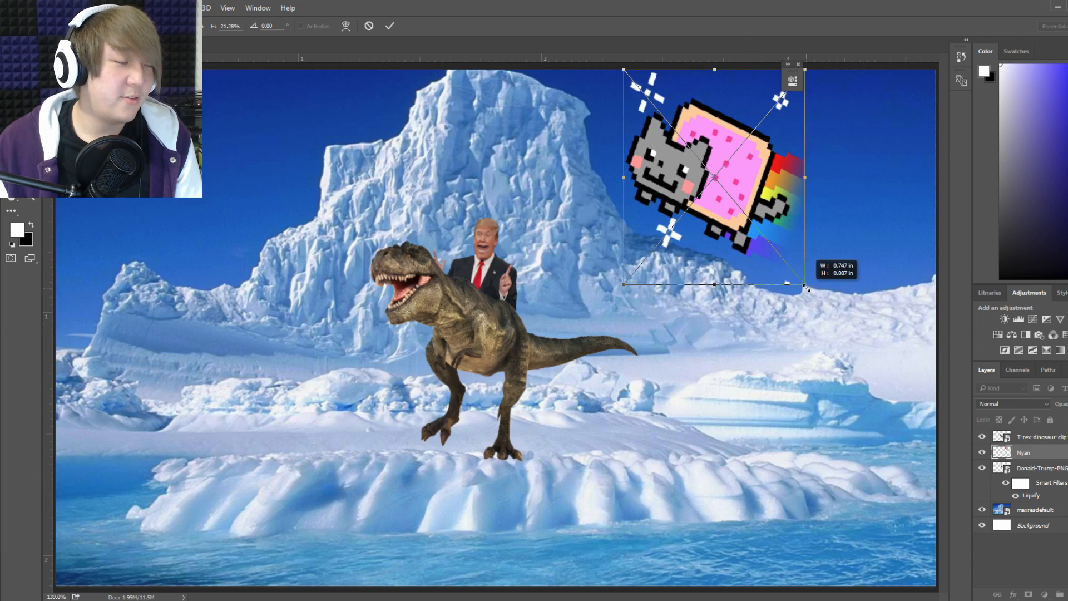
pyautogui.moveTo(784, 265); pyautogui.dragTo(927, 362)
pyautogui.moveTo(829, 255); pyautogui.dragTo(66, 1)
pyautogui.press('Escape')
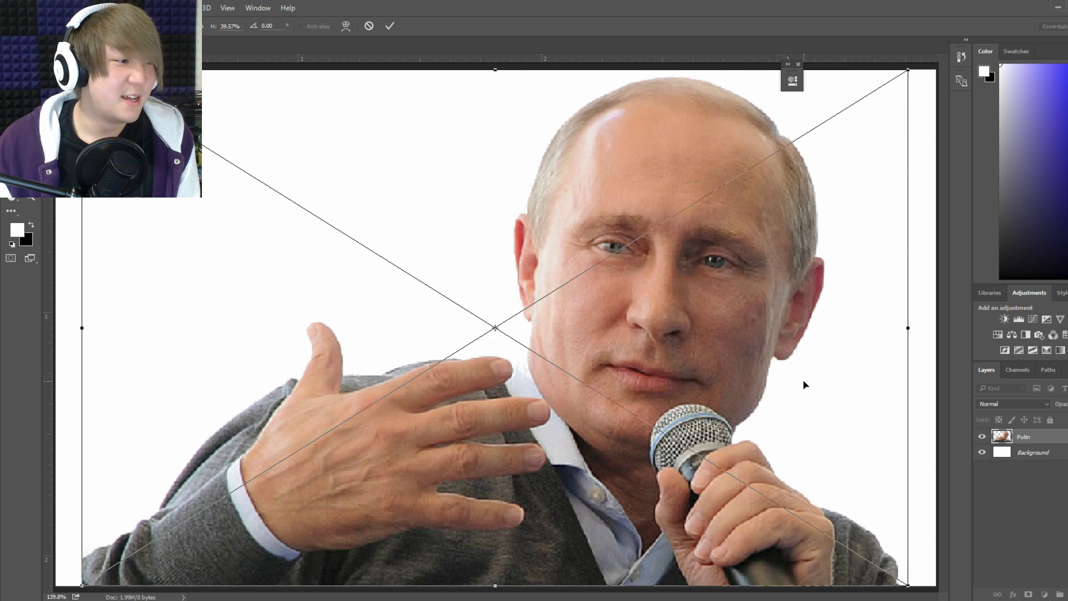
# Shift the Putin photo slightly toward the canvas's left edge and place it.
pyautogui.moveTo(803, 379); pyautogui.dragTo(779, 389)
pyautogui.press('Return')
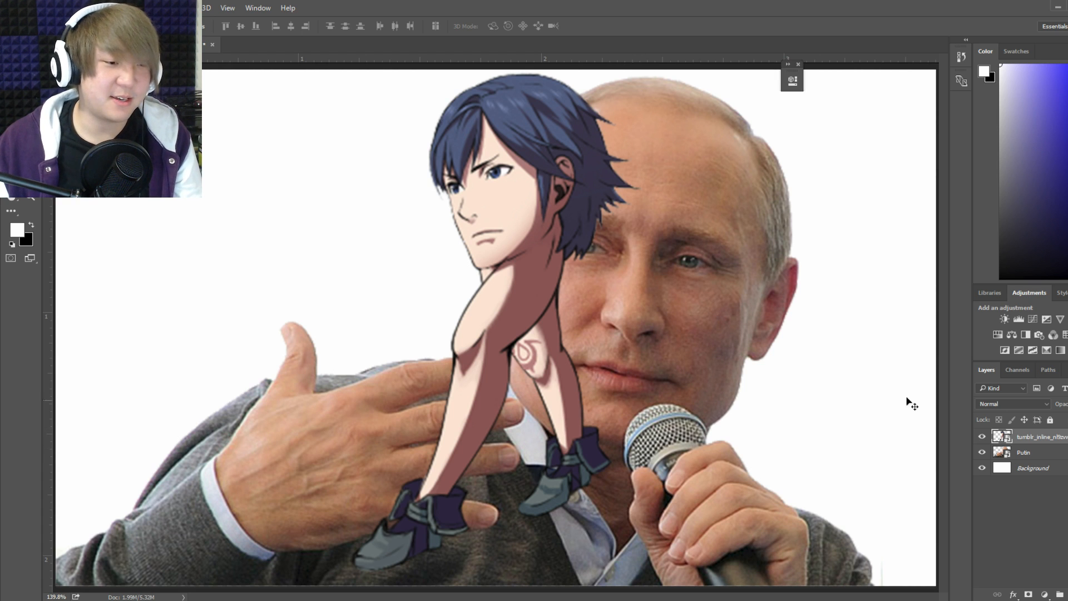
# Undo the placement of the legged cartoon figure and adjust the newly placed image over the Putin photo.
pyautogui.hotkey('ctrl', 'z')
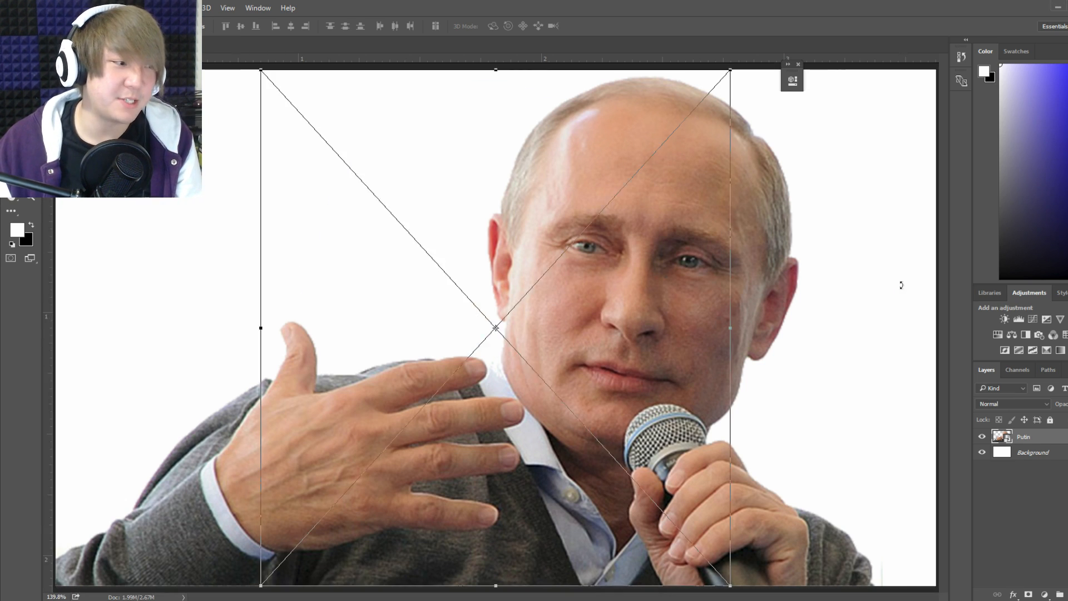
pyautogui.moveTo(827, 164)
pyautogui.mouseDown()
pyautogui.moveTo(853, 196)
pyautogui.moveTo(854, 222)
pyautogui.mouseUp()
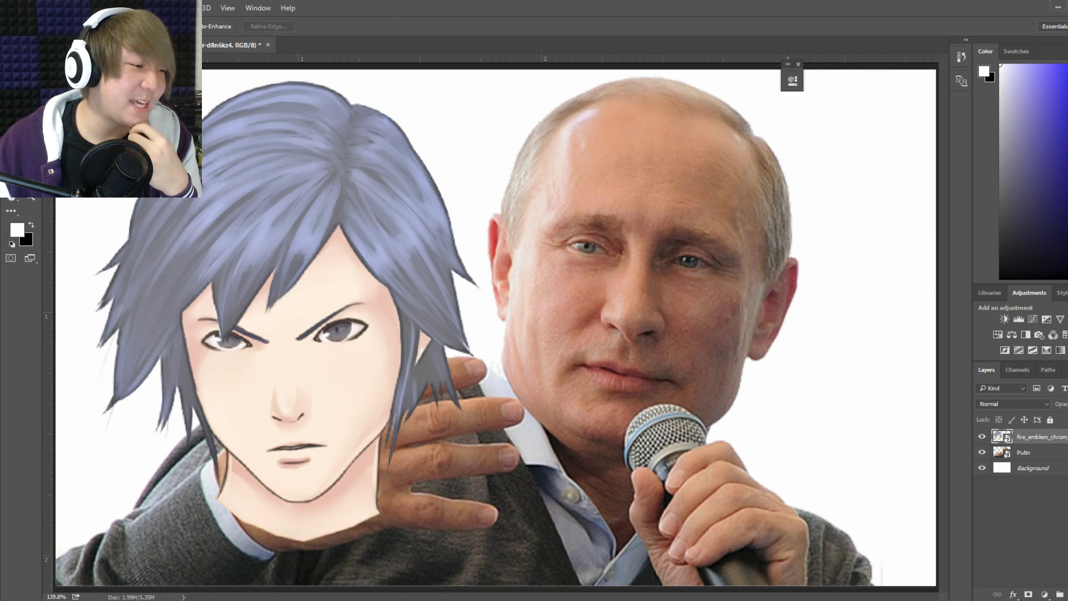
# Select the microphone and the hand holding it on the Putin layer and copy them to a new layer.
pyautogui.click(1013, 454)
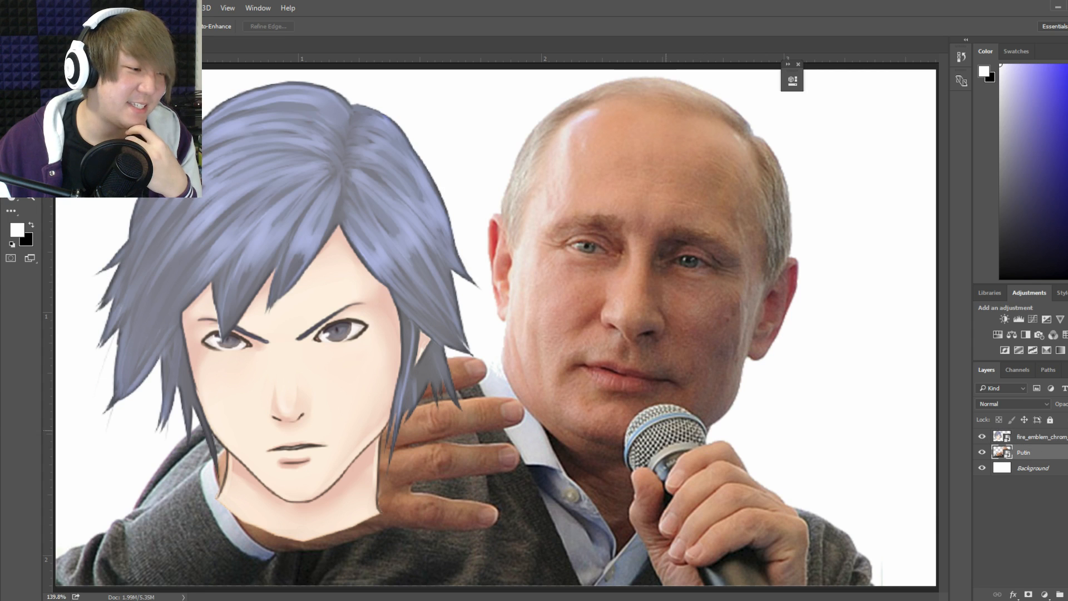
pyautogui.moveTo(652, 415); pyautogui.dragTo(664, 461)
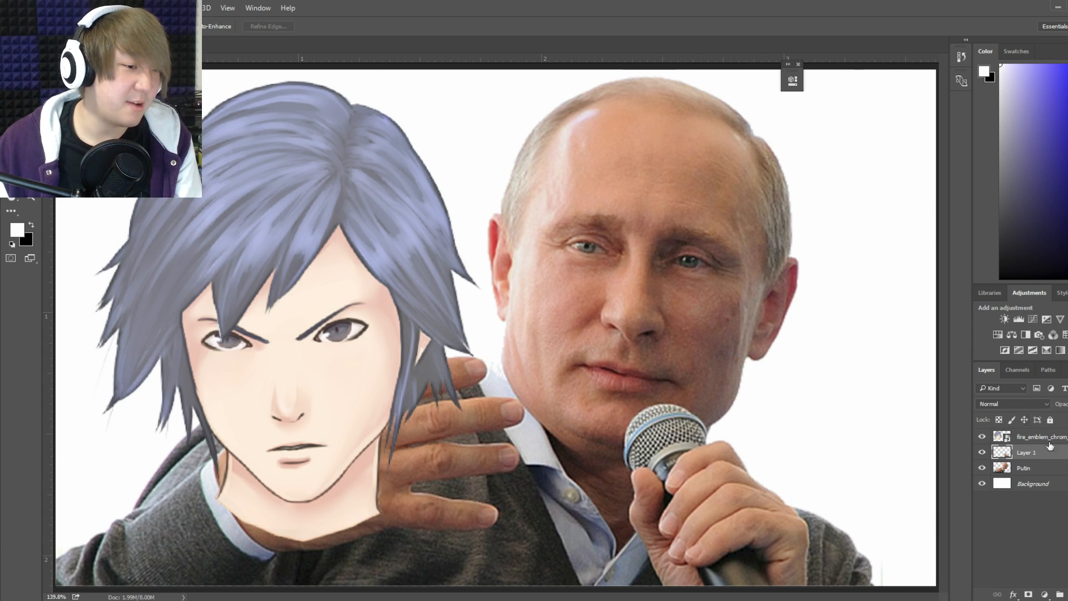
# Move the anime head layer beneath the microphone layer and position the head over Putin's face.
pyautogui.moveTo(1043, 437); pyautogui.dragTo(1044, 459)
pyautogui.press('v')
pyautogui.moveTo(231, 279); pyautogui.dragTo(569, 228)
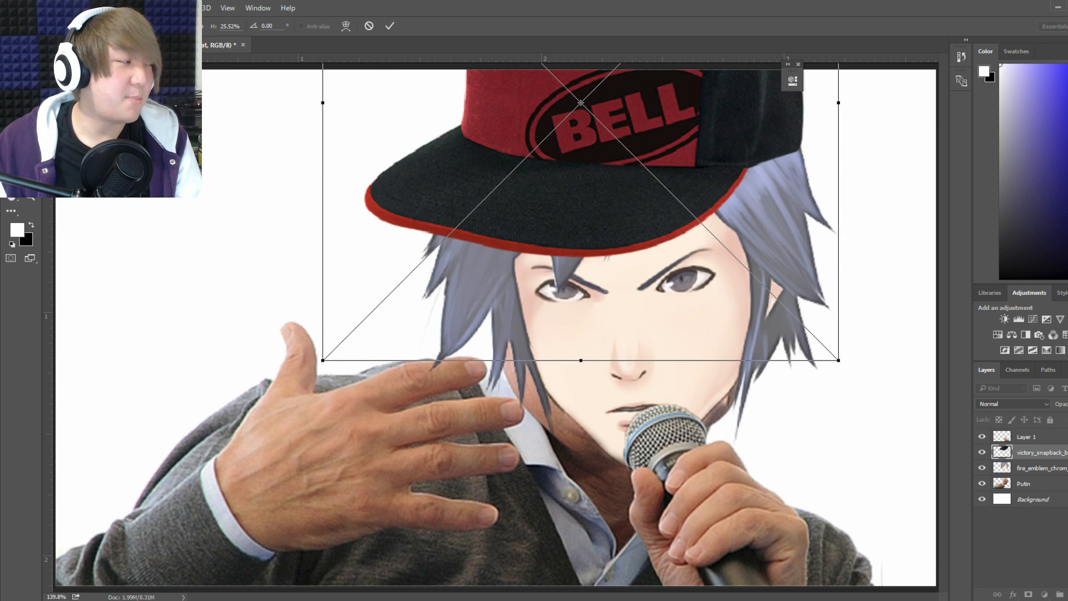
# Place the BELL snapback cap over the anime head and adjust its angle and position.
pyautogui.press('v')
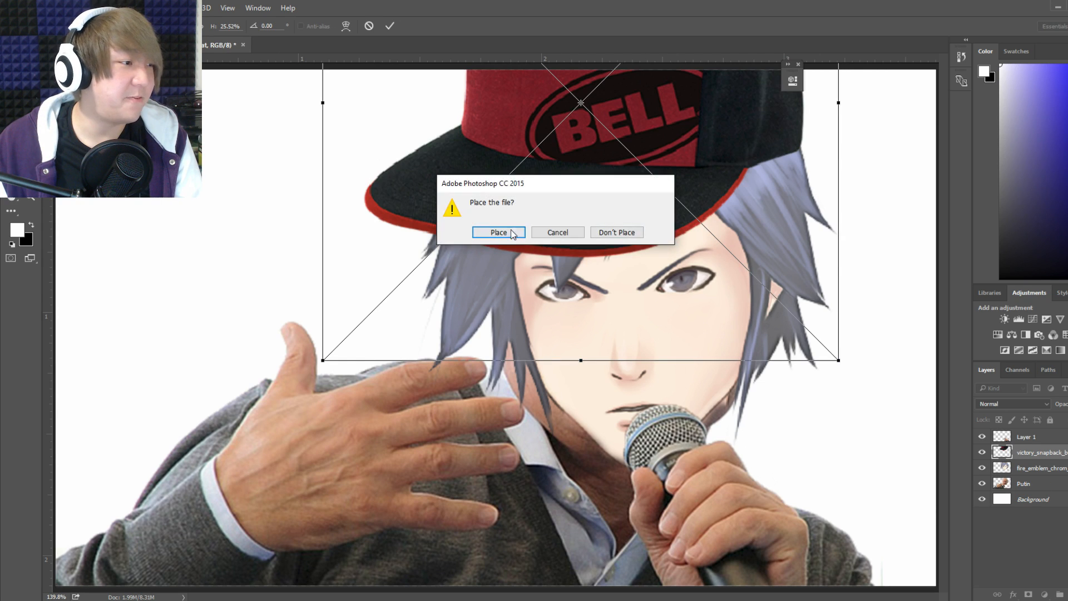
pyautogui.click(510, 230)
pyautogui.moveTo(858, 249); pyautogui.dragTo(850, 222)
pyautogui.moveTo(810, 130); pyautogui.dragTo(369, 424)
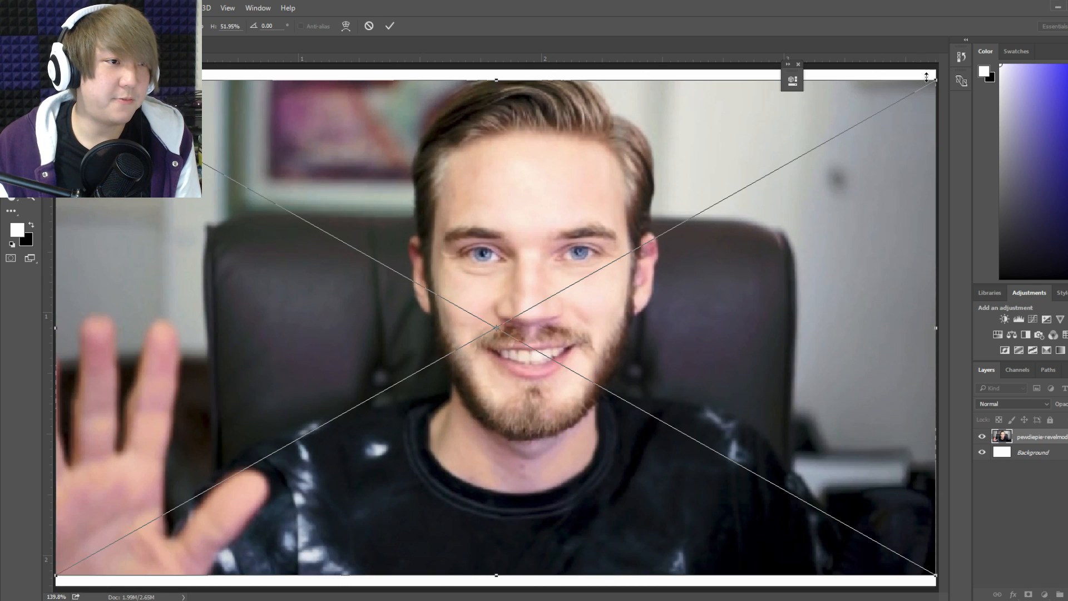
# Enlarge the pewdiepie photo, reposition it to cover the whole canvas, and place it.
pyautogui.moveTo(934, 80); pyautogui.dragTo(1024, 18)
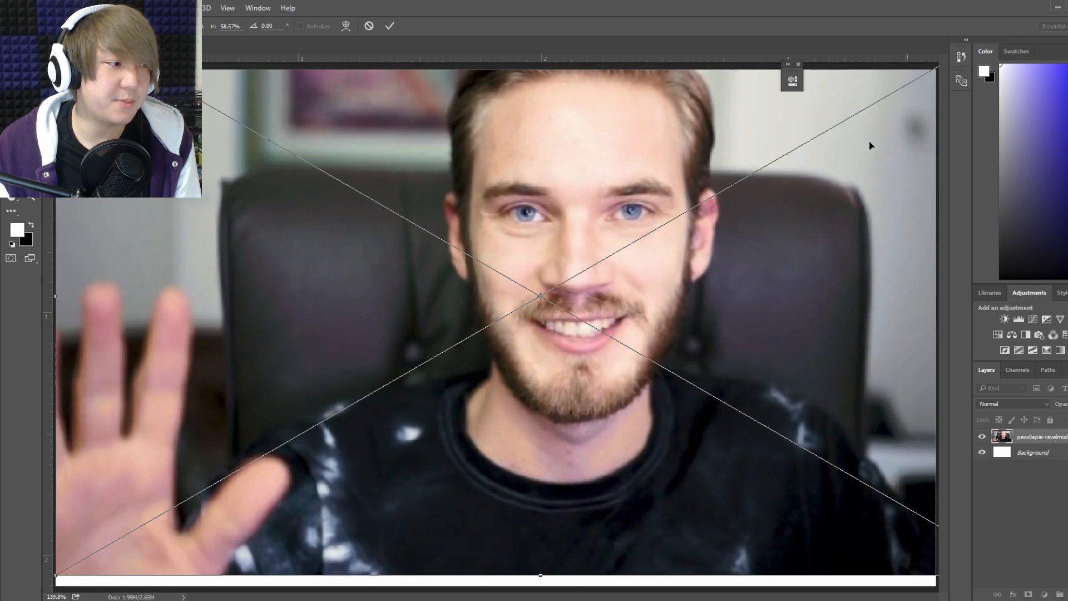
pyautogui.moveTo(651, 262); pyautogui.dragTo(616, 278)
pyautogui.press('v')
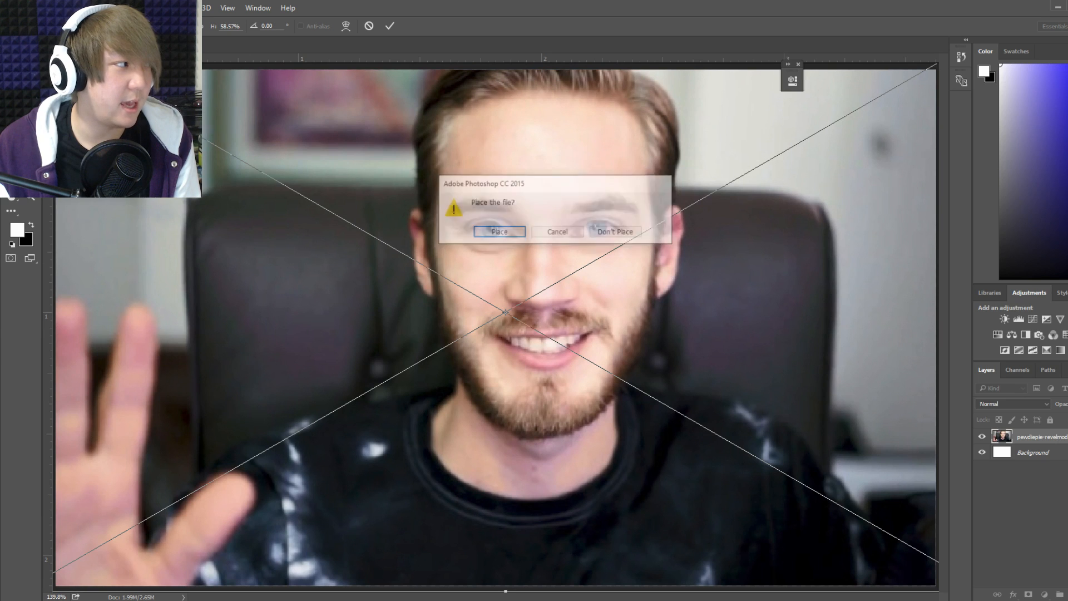
pyautogui.click(487, 232)
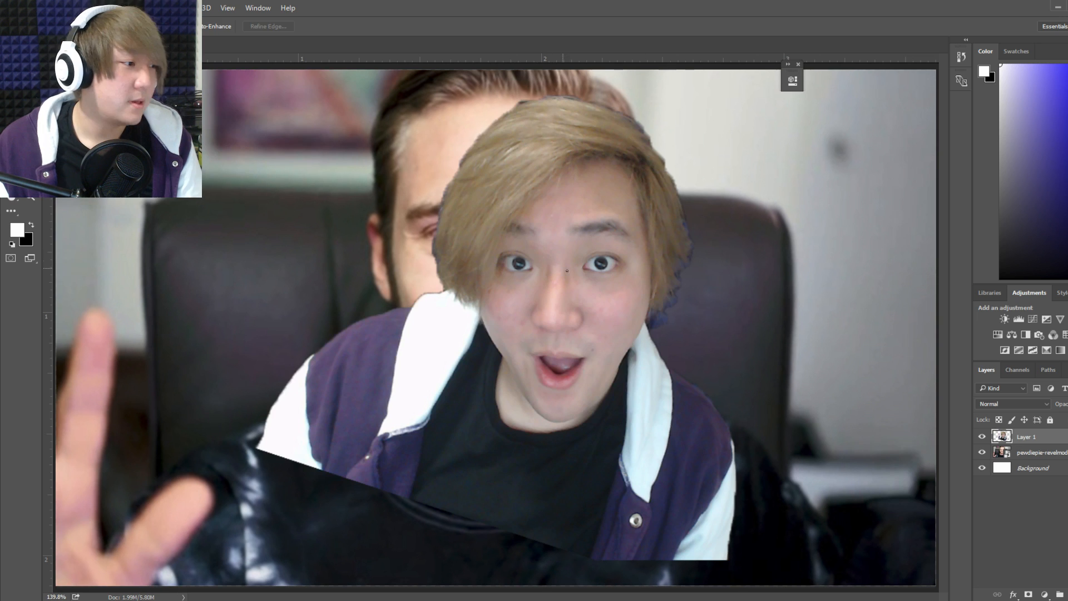
# Position the cut-out portrait on Layer 1 so that its face covers the face in the photo.
pyautogui.press('v')
pyautogui.moveTo(587, 293)
pyautogui.mouseDown()
pyautogui.moveTo(805, 302)
pyautogui.moveTo(520, 301)
pyautogui.moveTo(875, 301)
pyautogui.moveTo(467, 307)
pyautogui.moveTo(810, 312)
pyautogui.moveTo(483, 313)
pyautogui.moveTo(871, 526)
pyautogui.mouseUp()
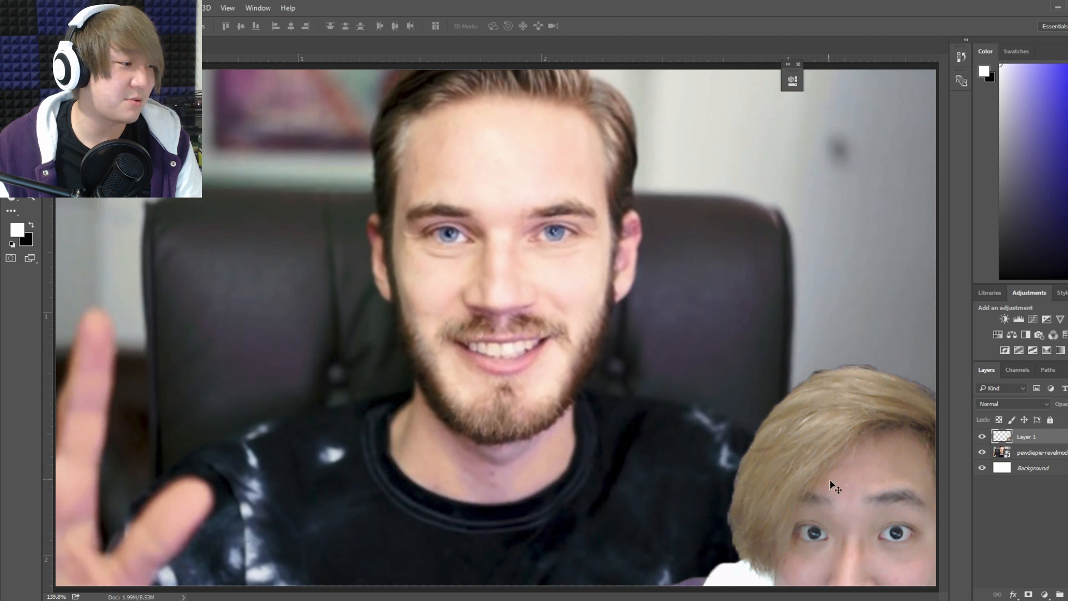
pyautogui.moveTo(835, 486); pyautogui.dragTo(647, 237)
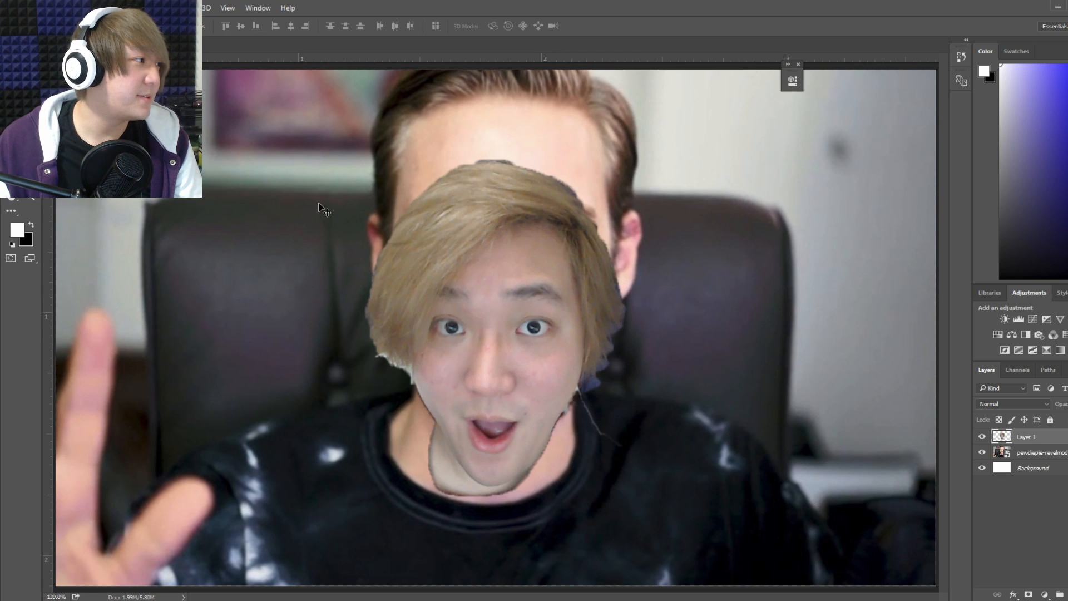
pyautogui.moveTo(531, 377); pyautogui.dragTo(523, 295)
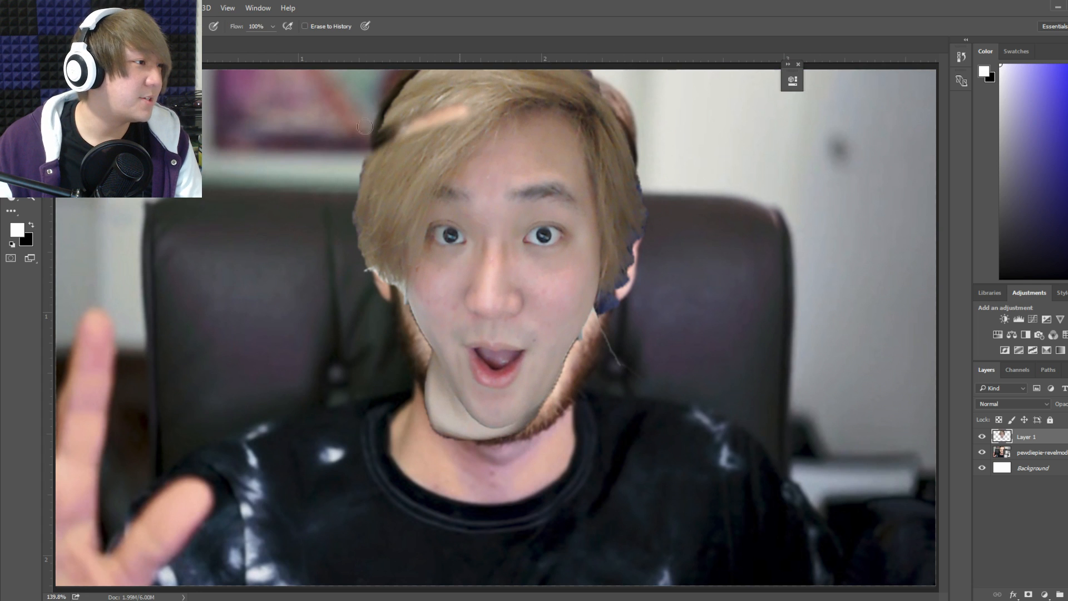
# Erase the hair from the cut-out head and align the remaining face with the face in the photo.
pyautogui.moveTo(411, 111)
pyautogui.mouseDown()
pyautogui.moveTo(448, 71)
pyautogui.moveTo(406, 98)
pyautogui.moveTo(521, 75)
pyautogui.moveTo(618, 130)
pyautogui.moveTo(648, 229)
pyautogui.moveTo(620, 222)
pyautogui.moveTo(615, 305)
pyautogui.moveTo(595, 334)
pyautogui.moveTo(608, 238)
pyautogui.moveTo(605, 278)
pyautogui.moveTo(589, 161)
pyautogui.moveTo(518, 79)
pyautogui.moveTo(572, 105)
pyautogui.moveTo(475, 98)
pyautogui.mouseUp()
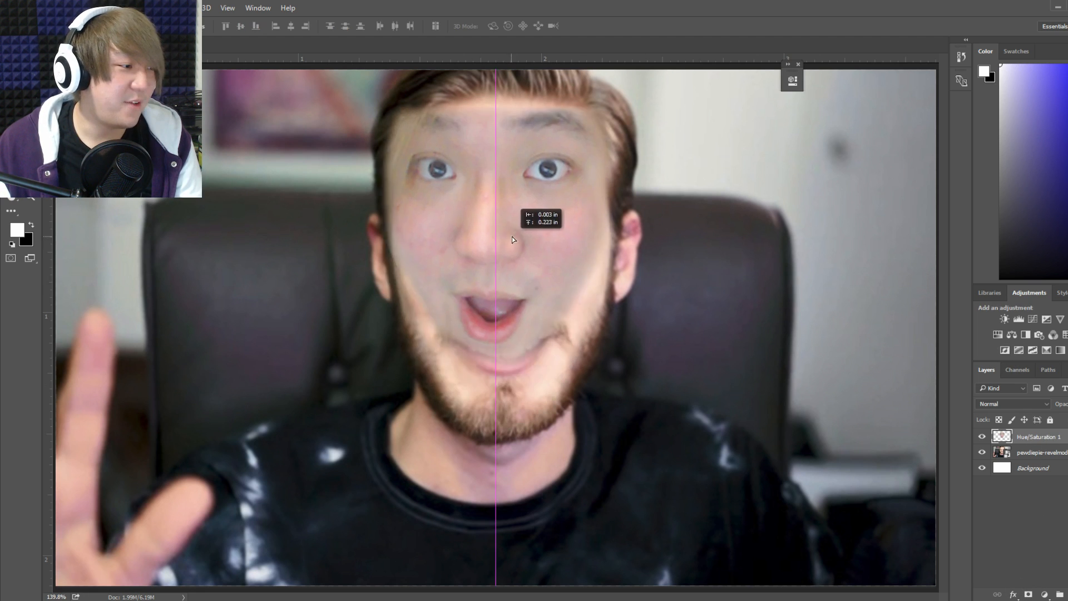
pyautogui.moveTo(512, 236); pyautogui.dragTo(516, 287)
pyautogui.press('e')
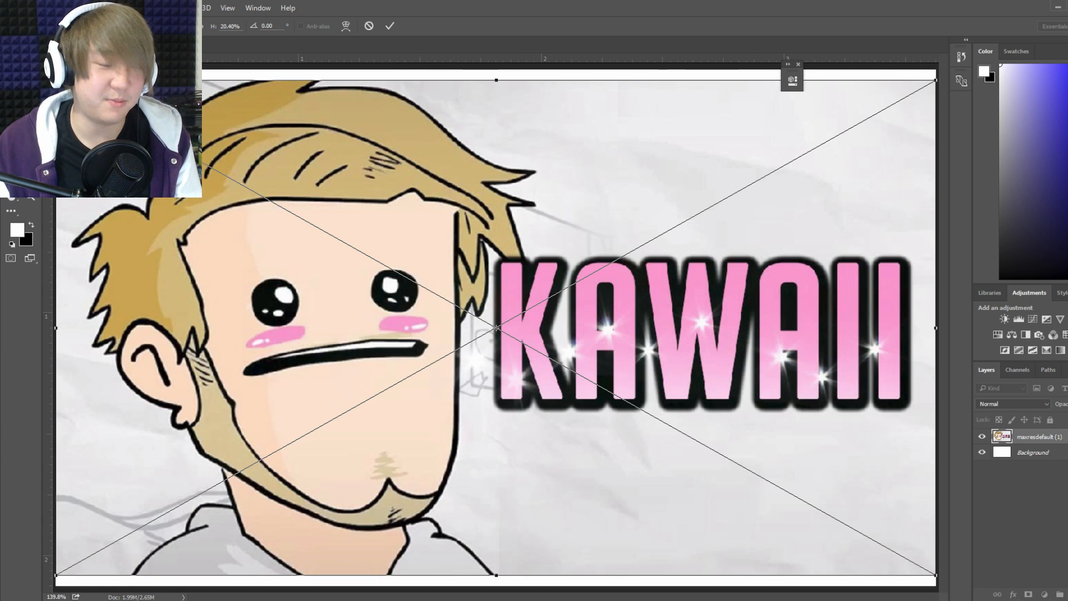
# Discard the KAWAII image placement, paste the cut-out face and blend it onto the face of the person in the uniform photo.
pyautogui.press('Escape')
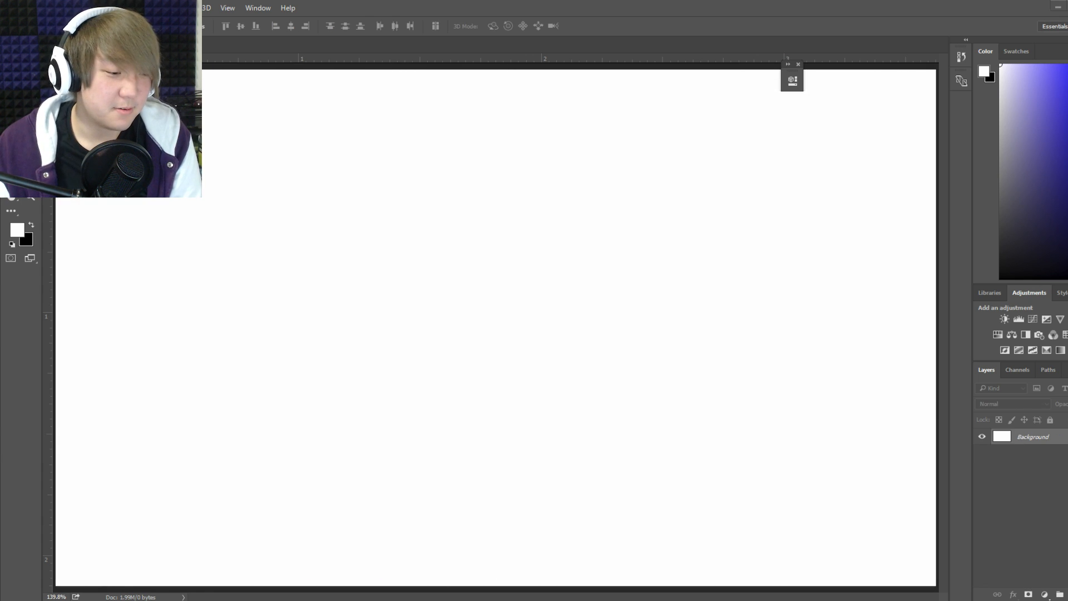
pyautogui.hotkey('ctrl', 'v')
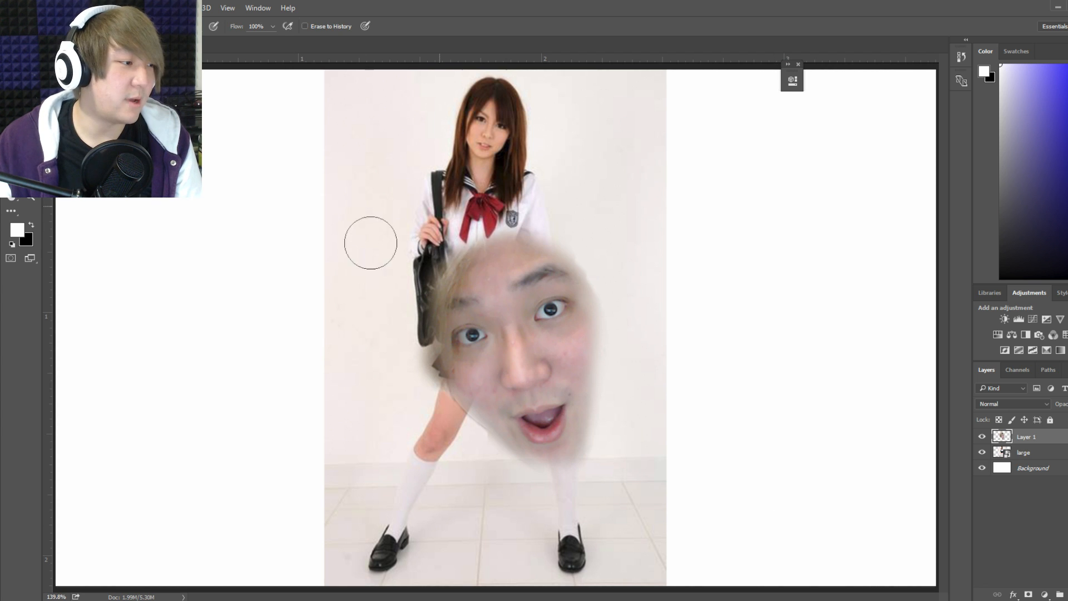
pyautogui.moveTo(370, 243); pyautogui.dragTo(365, 237)
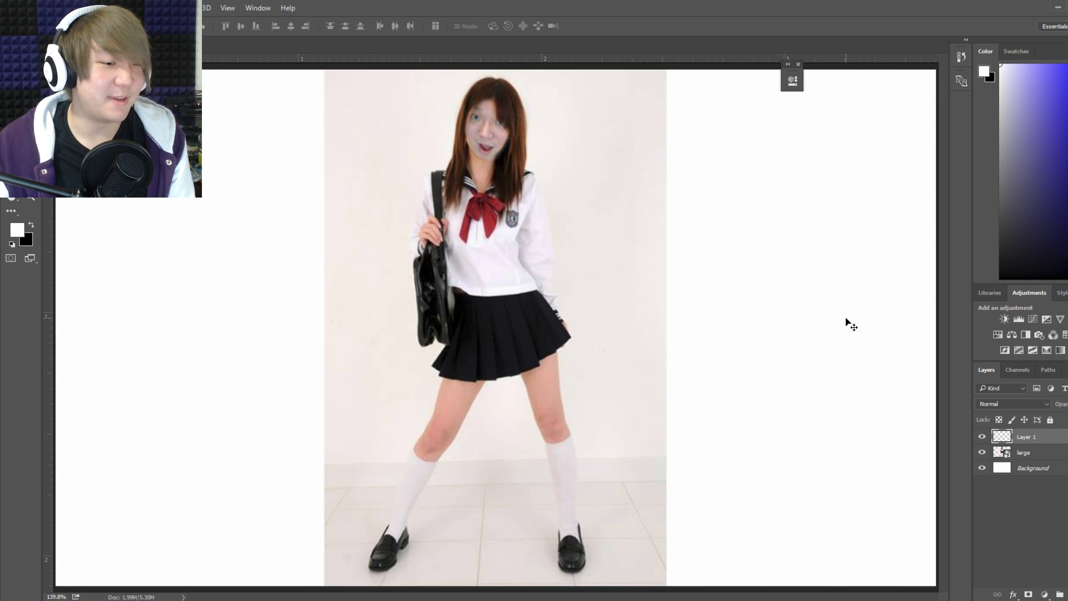
# Delete both the face layer and the large photo layer to clear the canvas.
pyautogui.keyDown('shift'); pyautogui.click(1039, 455); pyautogui.keyUp('shift')
pyautogui.press('Delete')
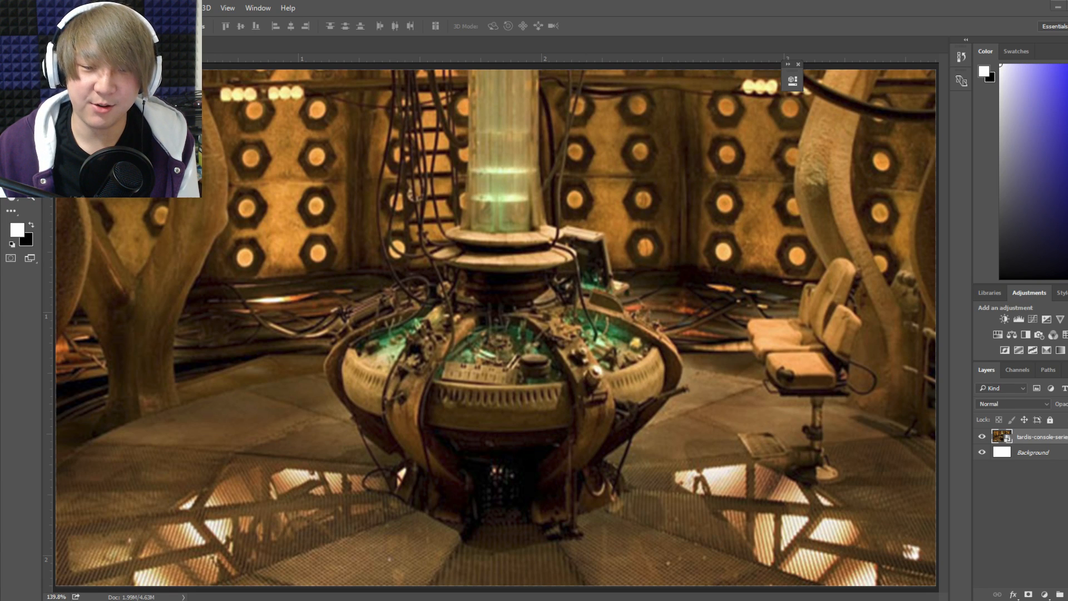
# Paste the cut-out of the shouting man over the console room, enlarge it to about 115% and fit it along the scene's lower edge.
pyautogui.hotkey('ctrl', 'v')
pyautogui.hotkey('ctrl', '-')
pyautogui.hotkey('ctrl', 't')
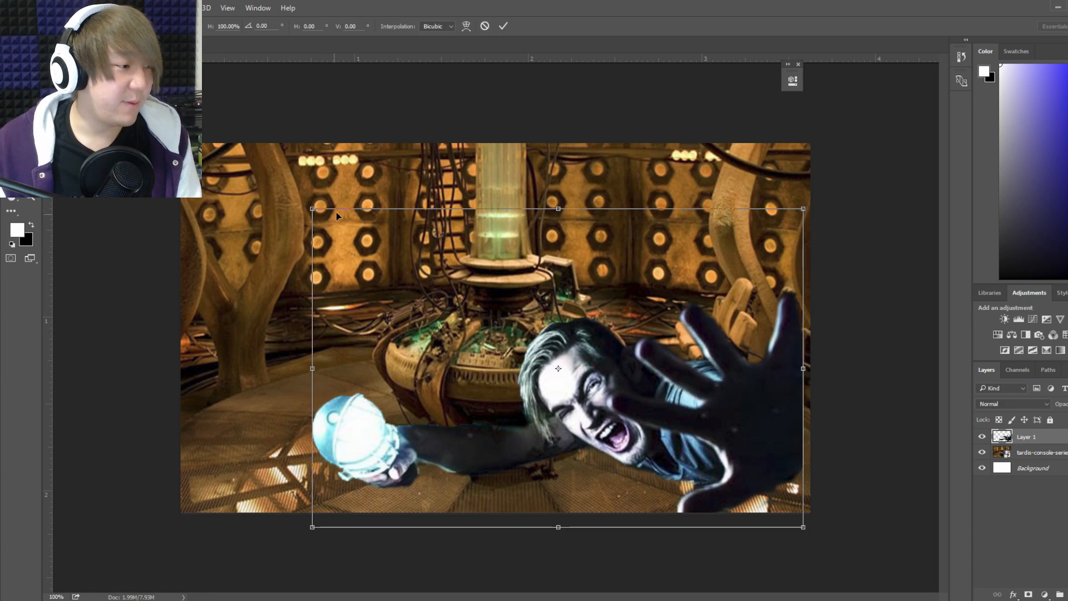
pyautogui.moveTo(313, 209); pyautogui.dragTo(252, 161)
pyautogui.moveTo(676, 376); pyautogui.dragTo(683, 430)
pyautogui.moveTo(871, 210); pyautogui.dragTo(851, 184)
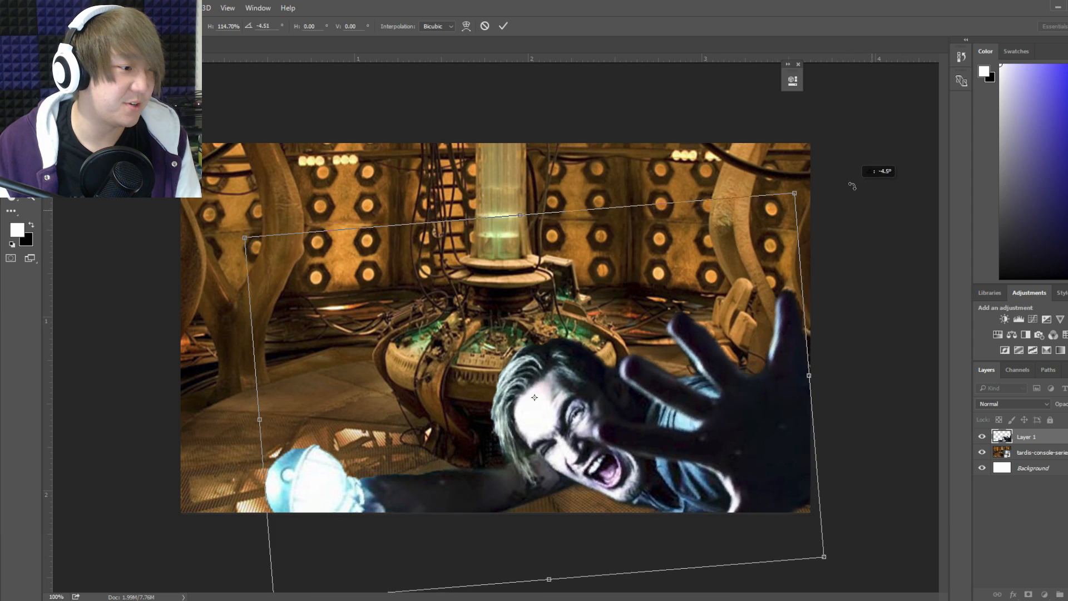
pyautogui.moveTo(744, 315); pyautogui.dragTo(746, 306)
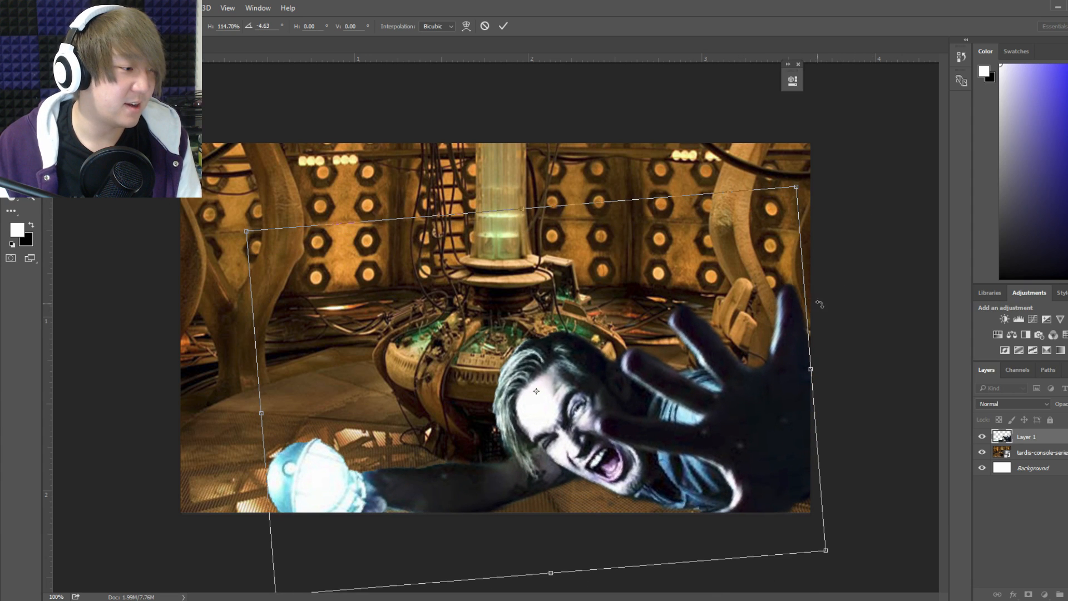
pyautogui.moveTo(819, 303); pyautogui.dragTo(826, 322)
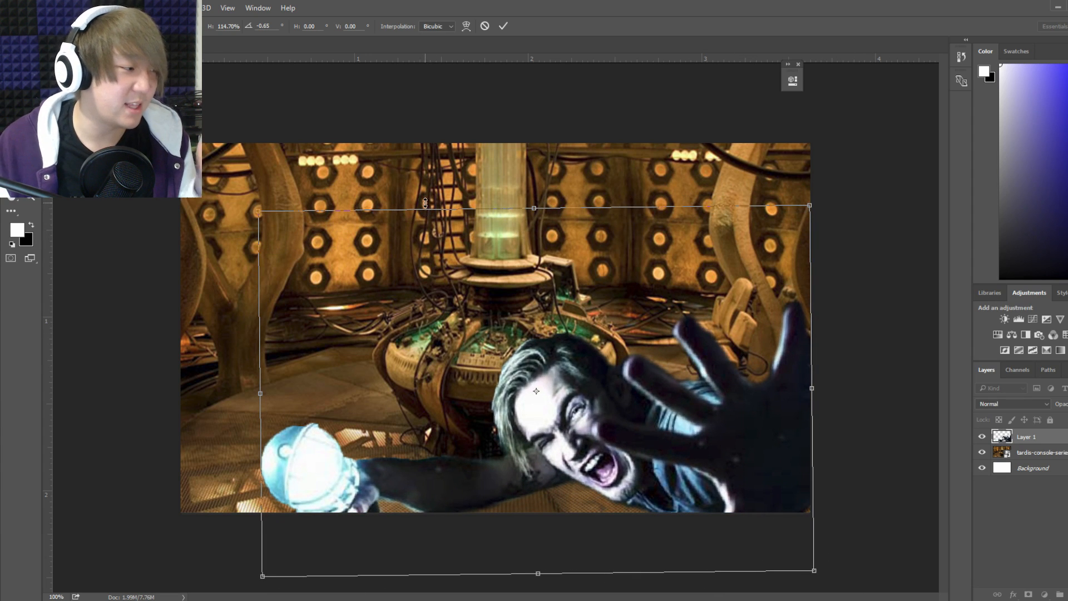
pyautogui.press('v')
pyautogui.click(504, 238)
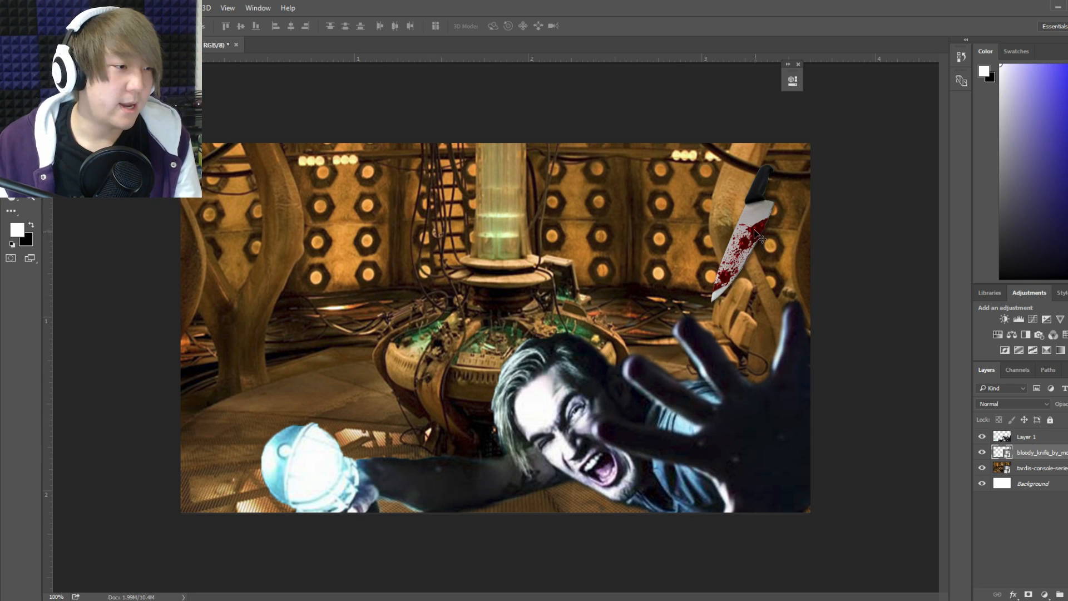
# Move the bloody knife behind the raised hand, and shrink and place the duck between the knife and the man's head.
pyautogui.moveTo(754, 233); pyautogui.dragTo(742, 344)
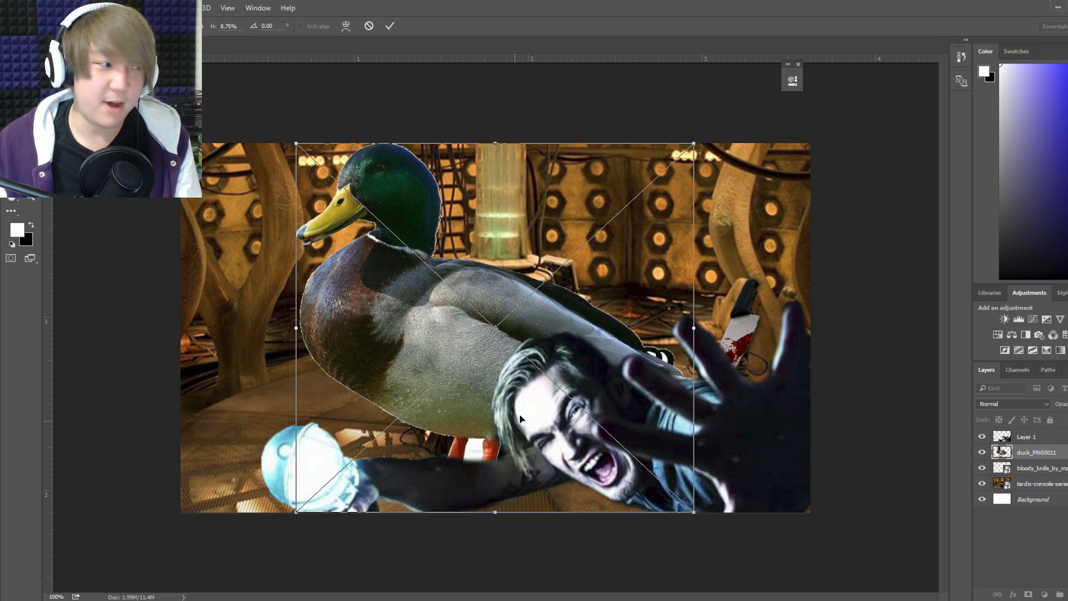
pyautogui.moveTo(453, 349); pyautogui.dragTo(442, 363)
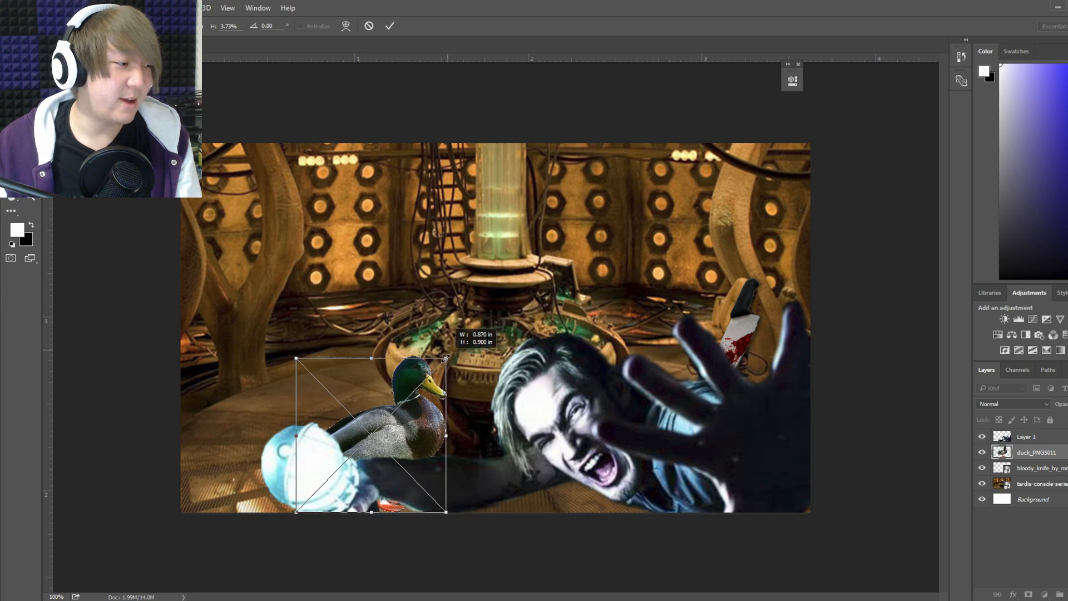
pyautogui.moveTo(428, 424); pyautogui.dragTo(702, 288)
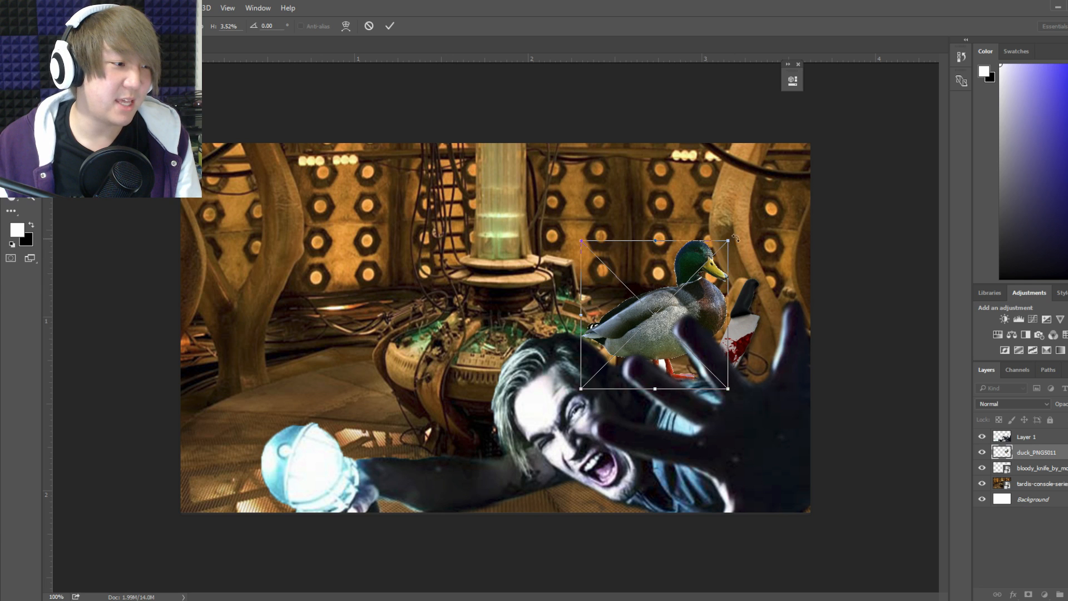
pyautogui.moveTo(740, 232); pyautogui.dragTo(746, 241)
pyautogui.moveTo(702, 272); pyautogui.dragTo(707, 269)
pyautogui.press('Return')
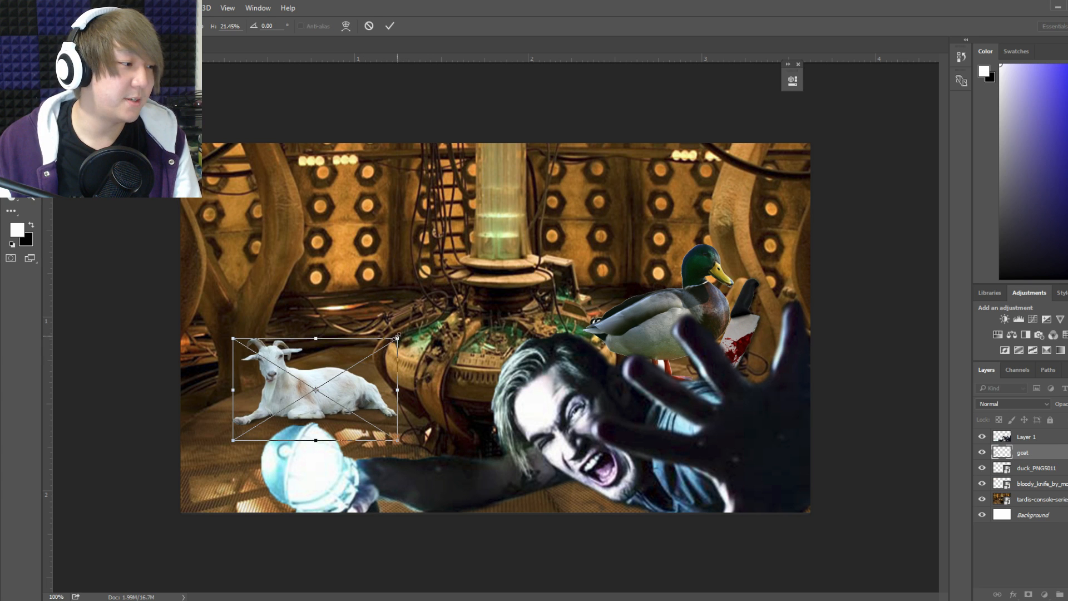
# Resize the goat so it lies on the floor just behind the glowing orb.
pyautogui.moveTo(398, 336); pyautogui.dragTo(384, 333)
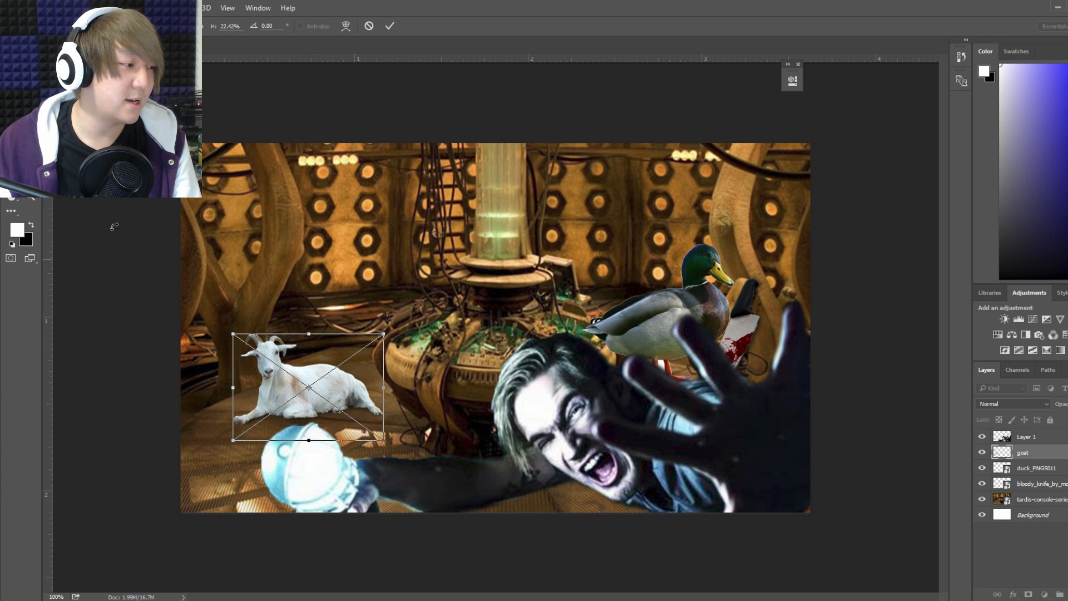
pyautogui.press('z')
pyautogui.click(496, 231)
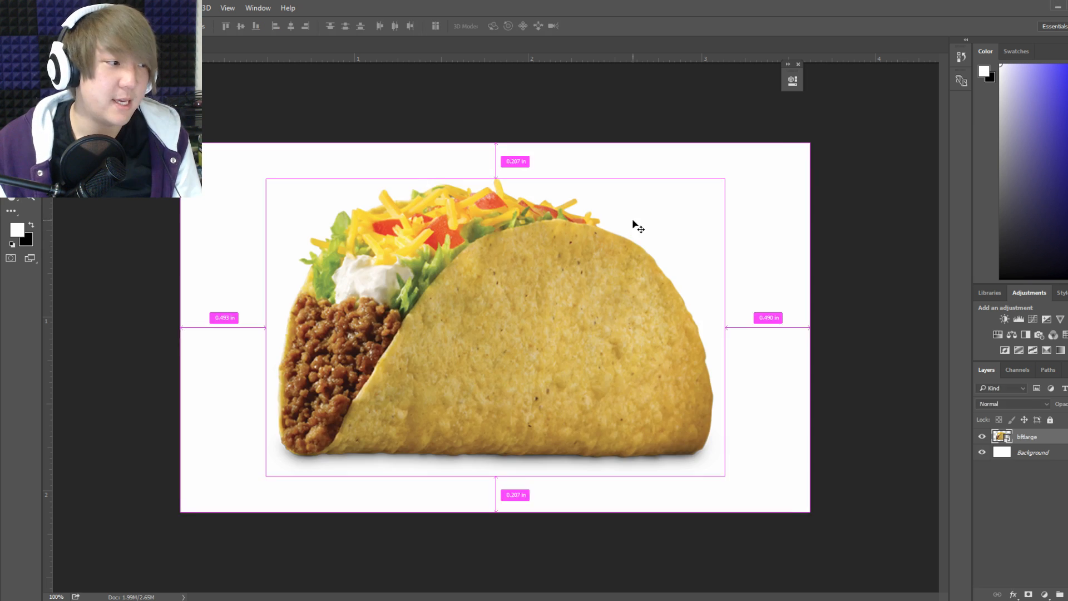
# Rotate the taco by about -8°, shrink it to about 26% and position it in the left half of the white canvas.
pyautogui.hotkey('ctrl', 't')
pyautogui.moveTo(813, 195); pyautogui.dragTo(791, 150)
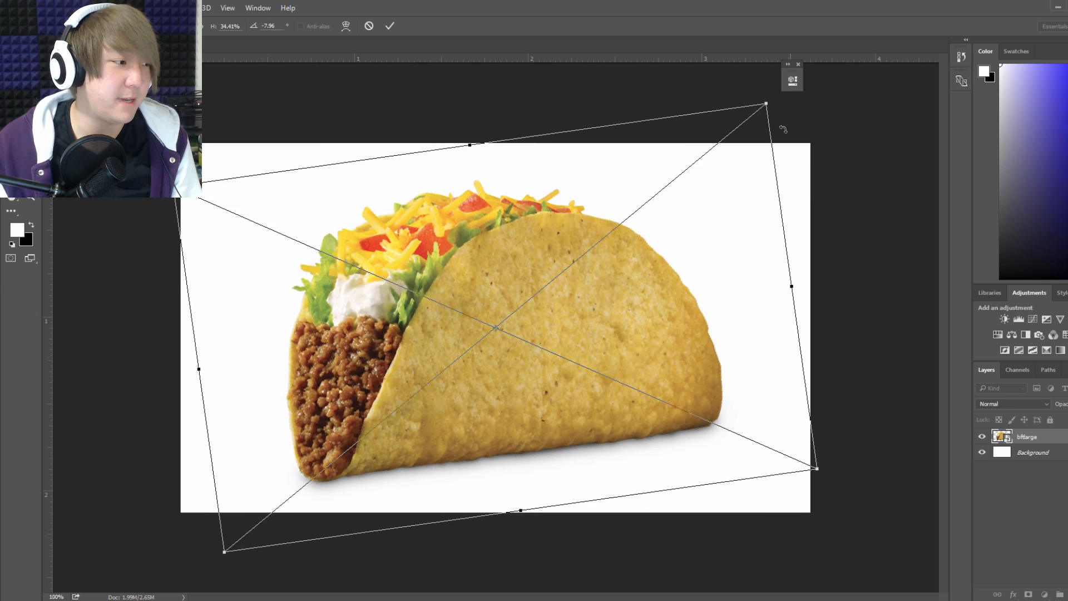
pyautogui.moveTo(766, 103); pyautogui.dragTo(584, 222)
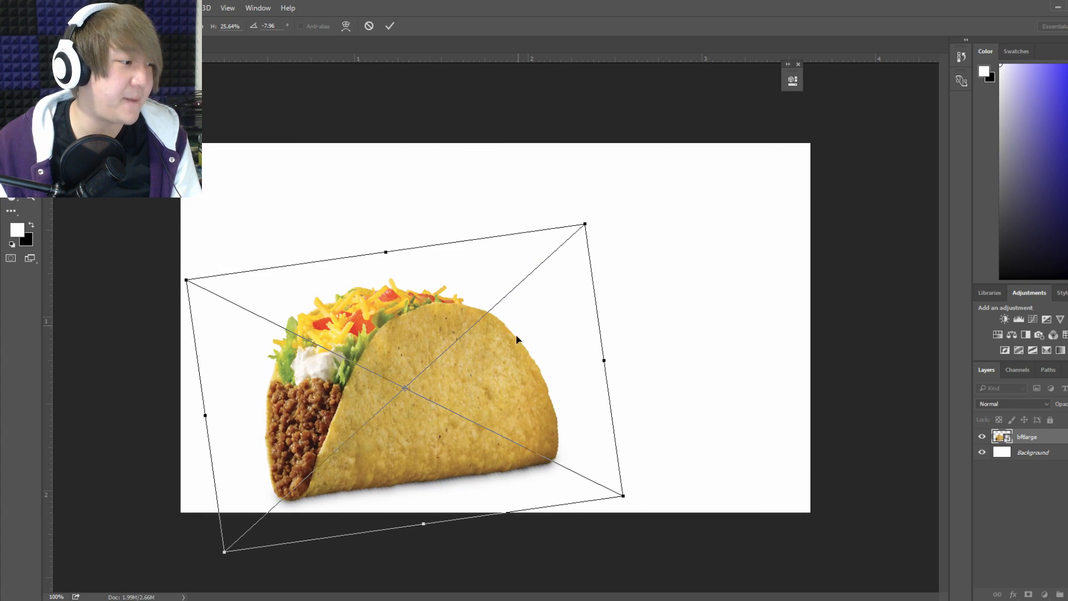
pyautogui.moveTo(499, 361); pyautogui.dragTo(466, 281)
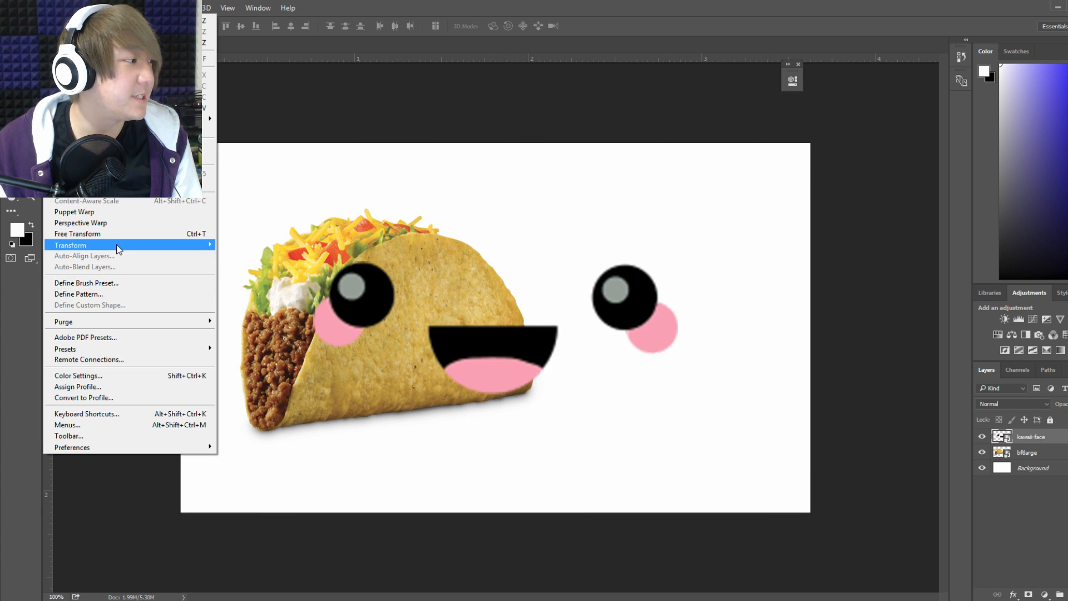
# Transform the kawaii face to follow the shell's perspective and place it on the front of the taco.
pyautogui.moveTo(120, 249)
pyautogui.click(299, 306)
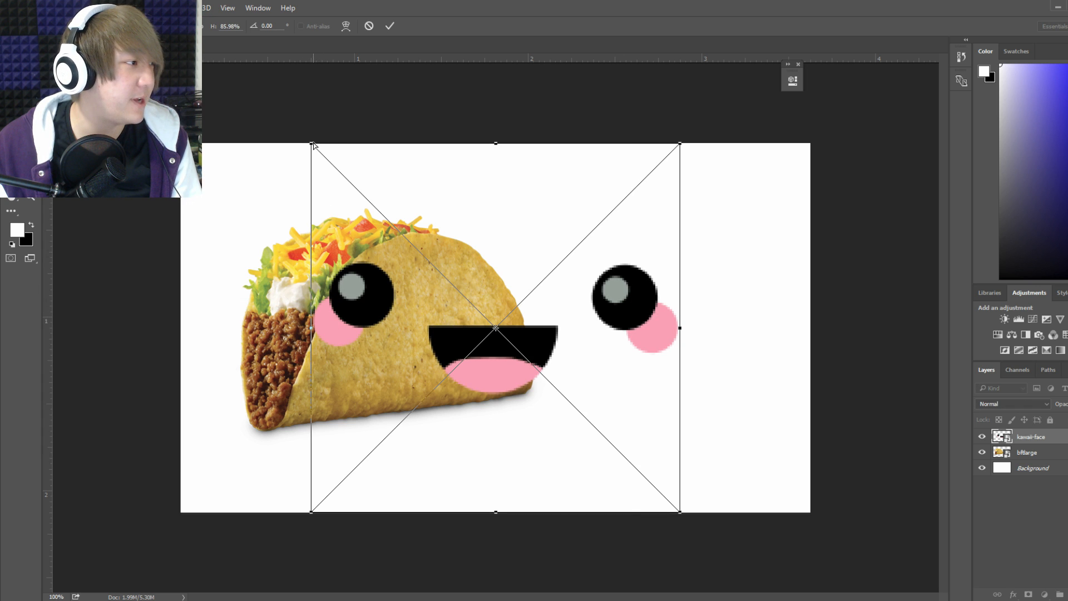
pyautogui.moveTo(311, 143); pyautogui.dragTo(304, 46)
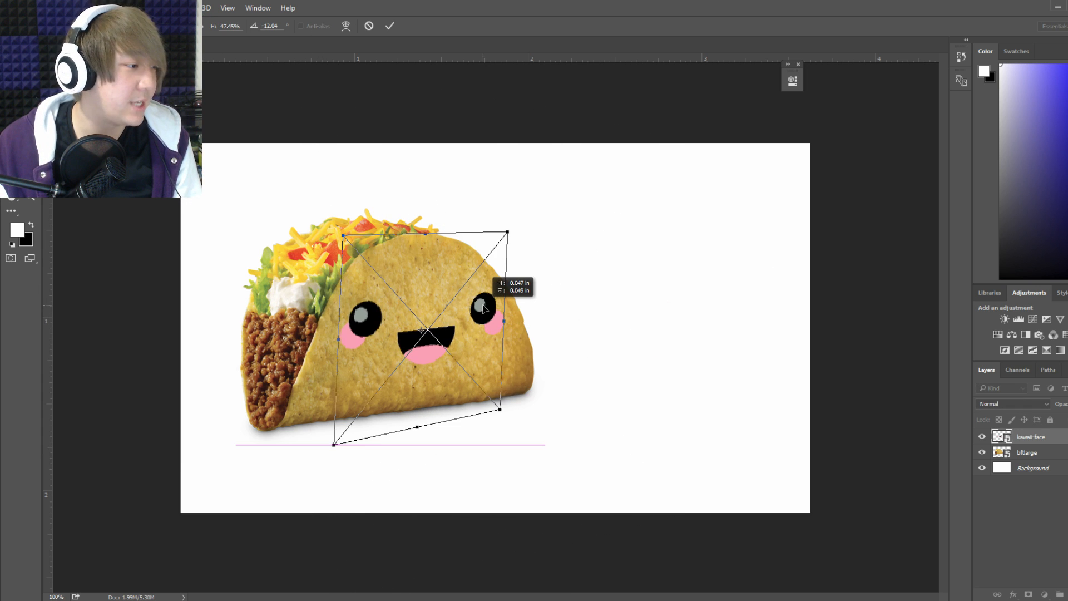
pyautogui.moveTo(503, 292); pyautogui.dragTo(487, 307)
pyautogui.press('w')
pyautogui.press('Return')
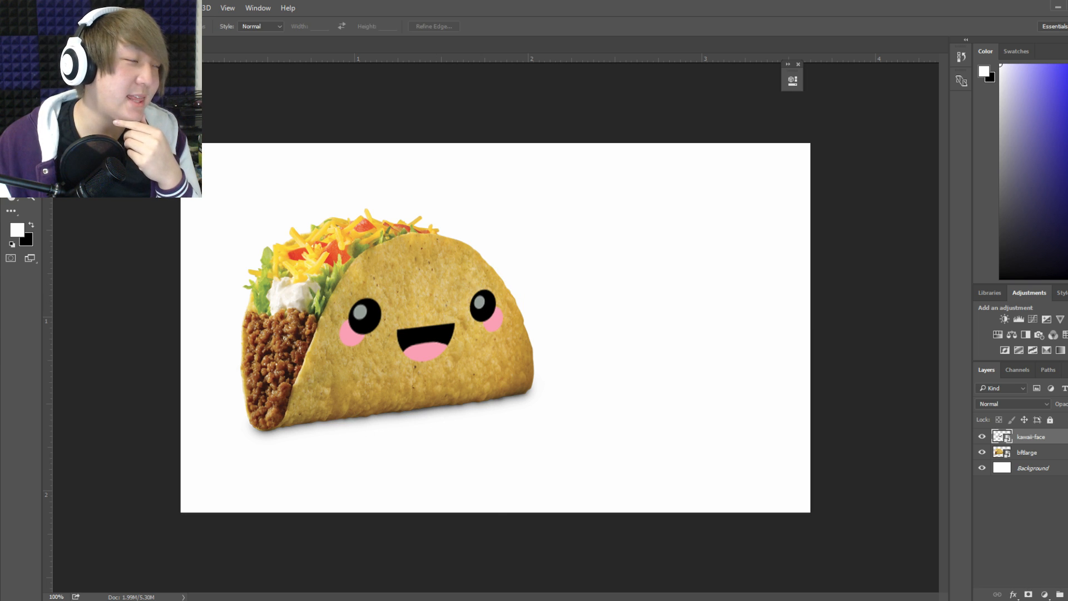
# Select the kawaii face's mouth, enlarge it into a wide-open mouth reaching the taco's lower edge, and clear the selection.
pyautogui.click(430, 343)
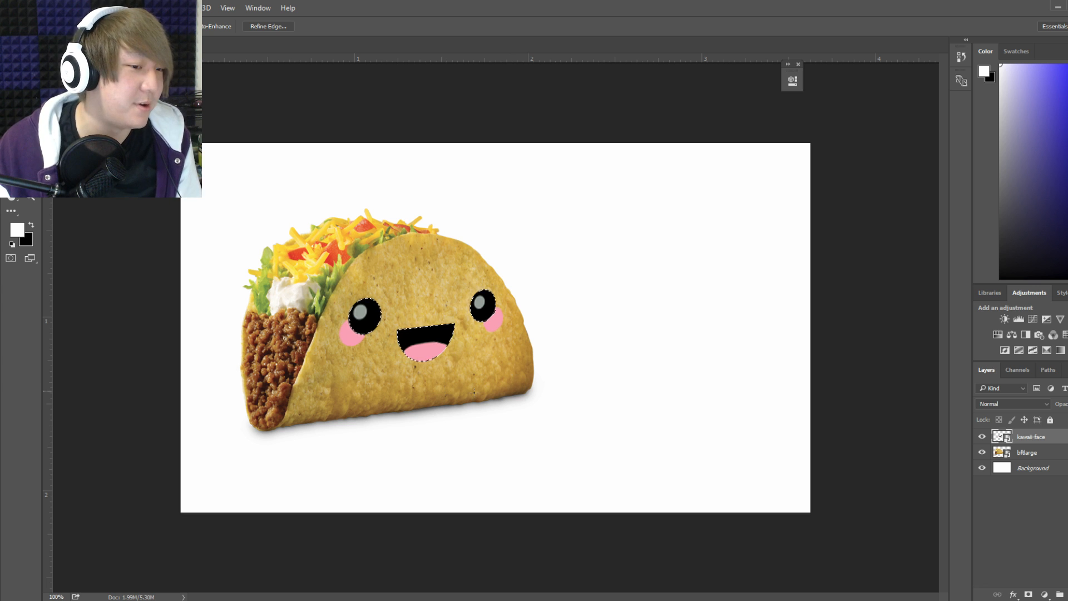
pyautogui.hotkey('ctrl', 't')
pyautogui.moveTo(460, 319); pyautogui.dragTo(595, 179)
pyautogui.moveTo(506, 284); pyautogui.dragTo(453, 415)
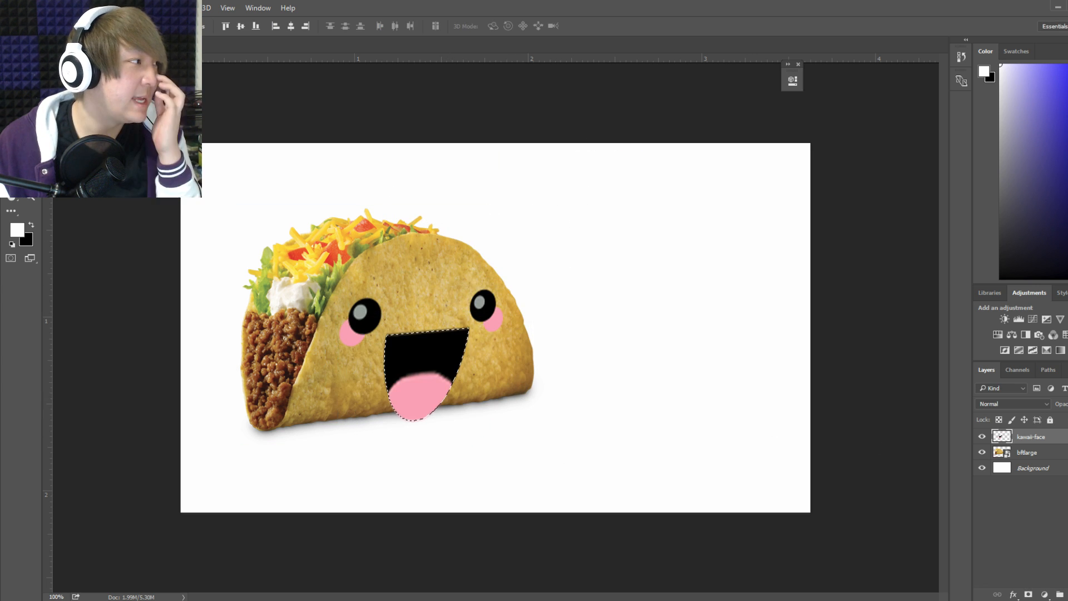
pyautogui.hotkey('ctrl', 'd')
# Place the second kawaii face at a small size, and rasterize its layer with a rectangular selection around the mouth.
pyautogui.press('m')
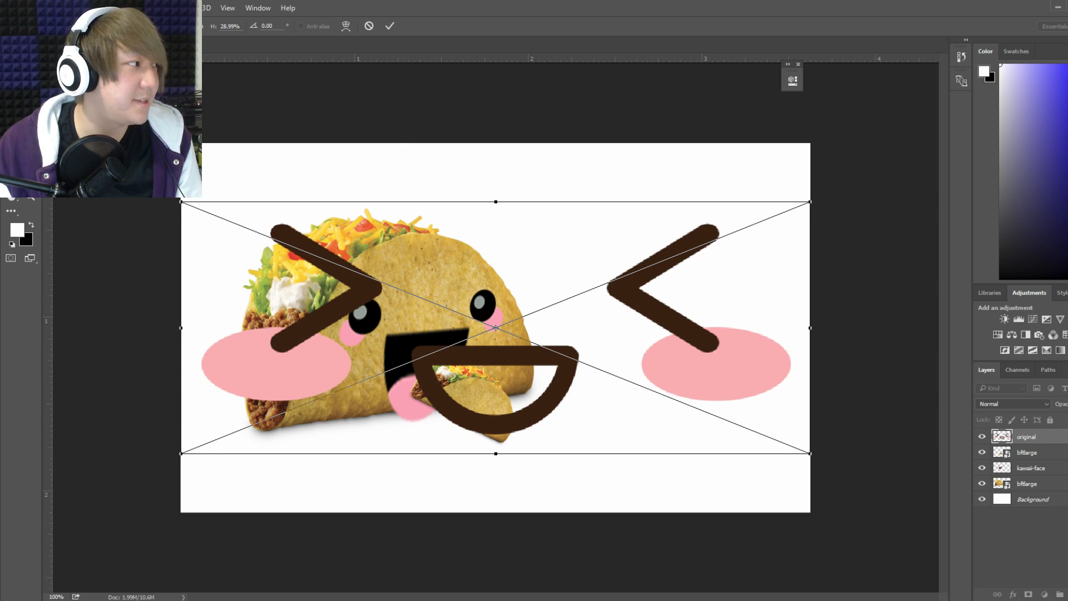
pyautogui.press('Return')
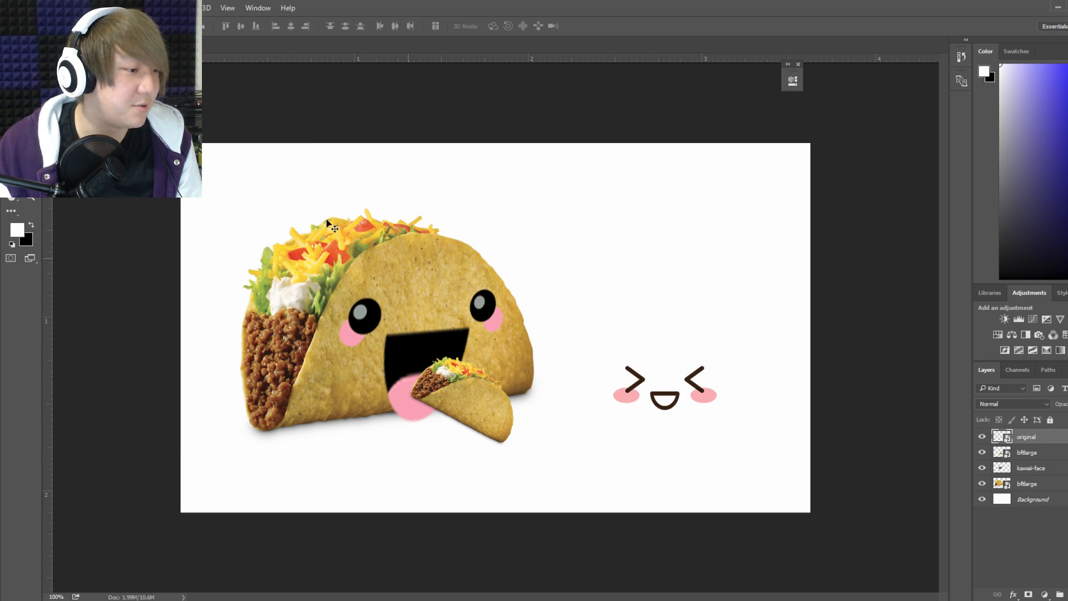
pyautogui.press('m')
pyautogui.moveTo(647, 388); pyautogui.dragTo(683, 414)
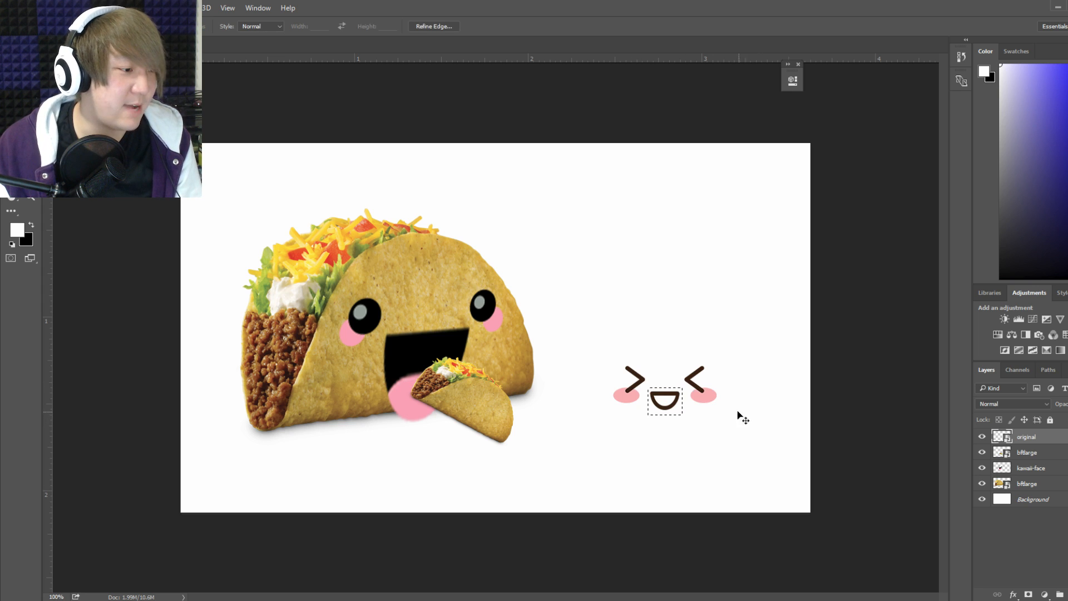
pyautogui.rightClick(1044, 438)
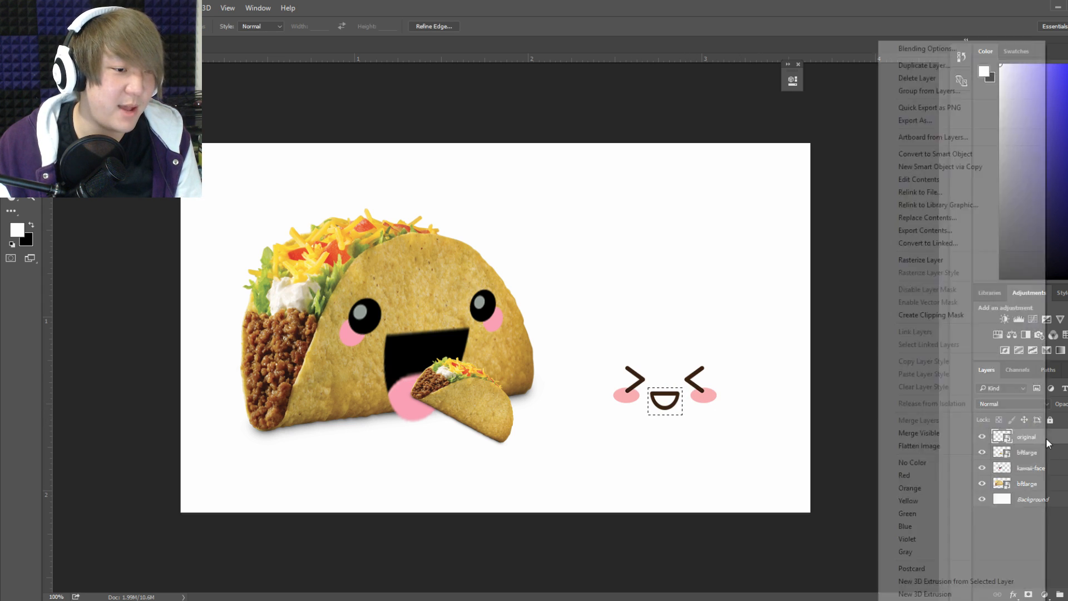
pyautogui.click(962, 260)
# Turn the selected mouth into a frown and fit the whole squinting face onto the small taco.
pyautogui.hotkey('ctrl', 't')
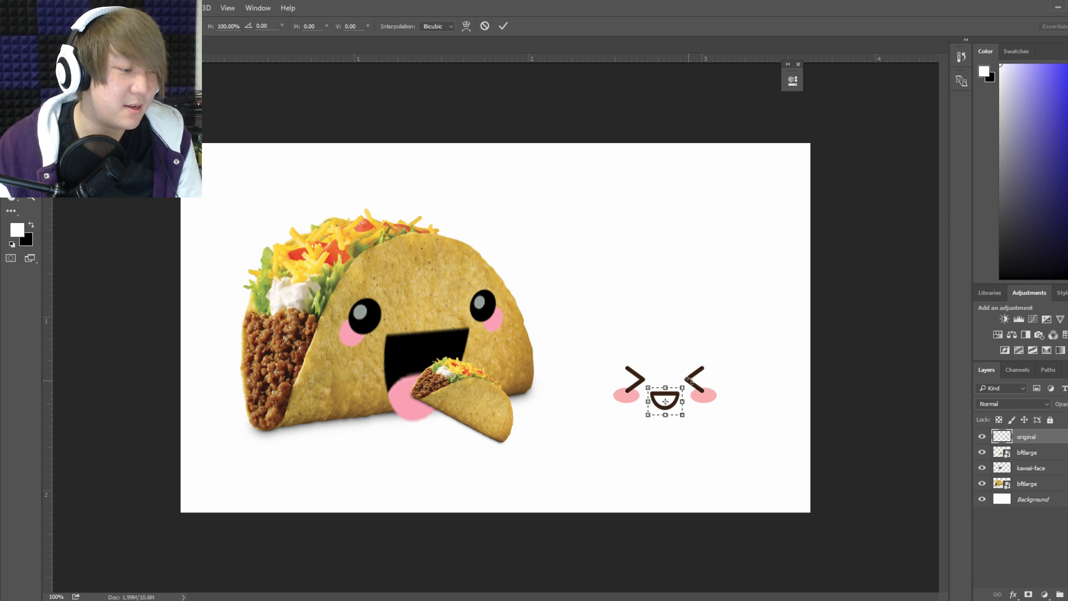
pyautogui.moveTo(691, 379); pyautogui.dragTo(617, 446)
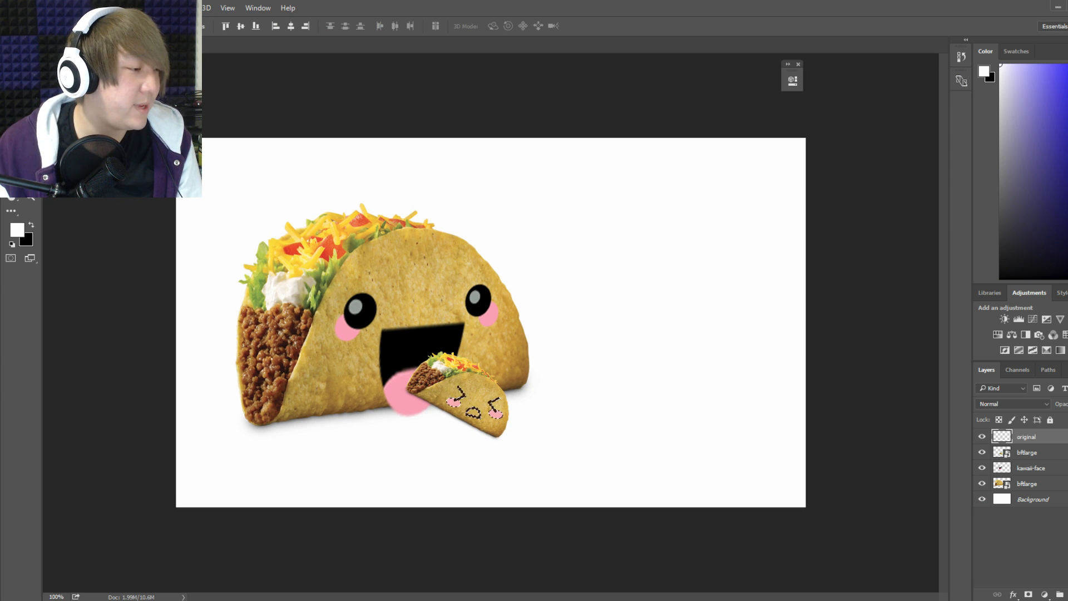
pyautogui.press('m')
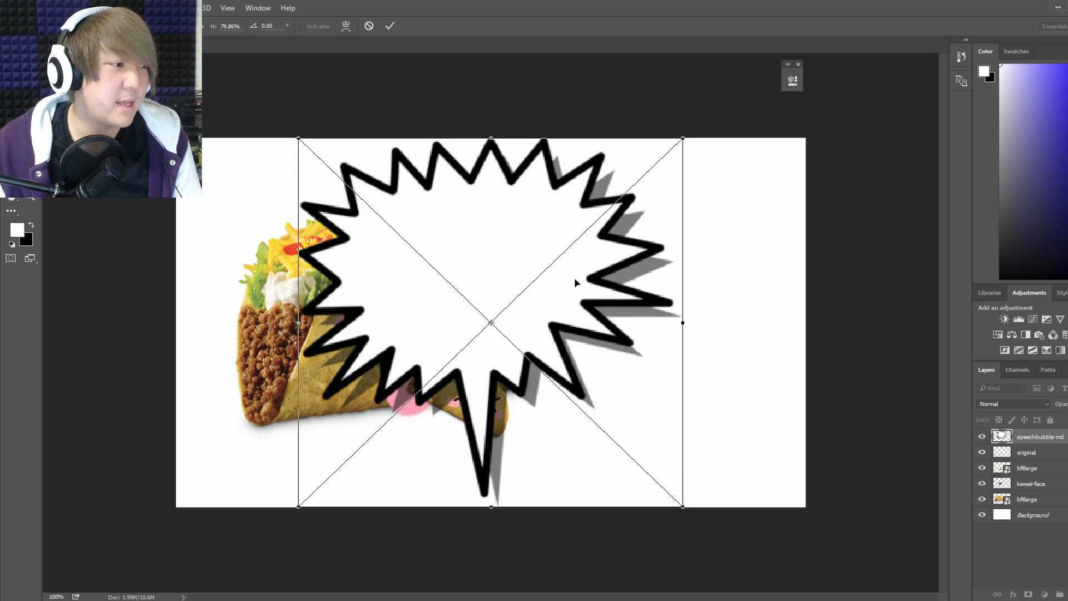
# Flip and rotate the spiky speech bubble beside the tacos, and position the "NOOOO!" text below "SENPAI," inside it.
pyautogui.rightClick(577, 281)
pyautogui.click(652, 447)
pyautogui.moveTo(695, 161); pyautogui.dragTo(742, 228)
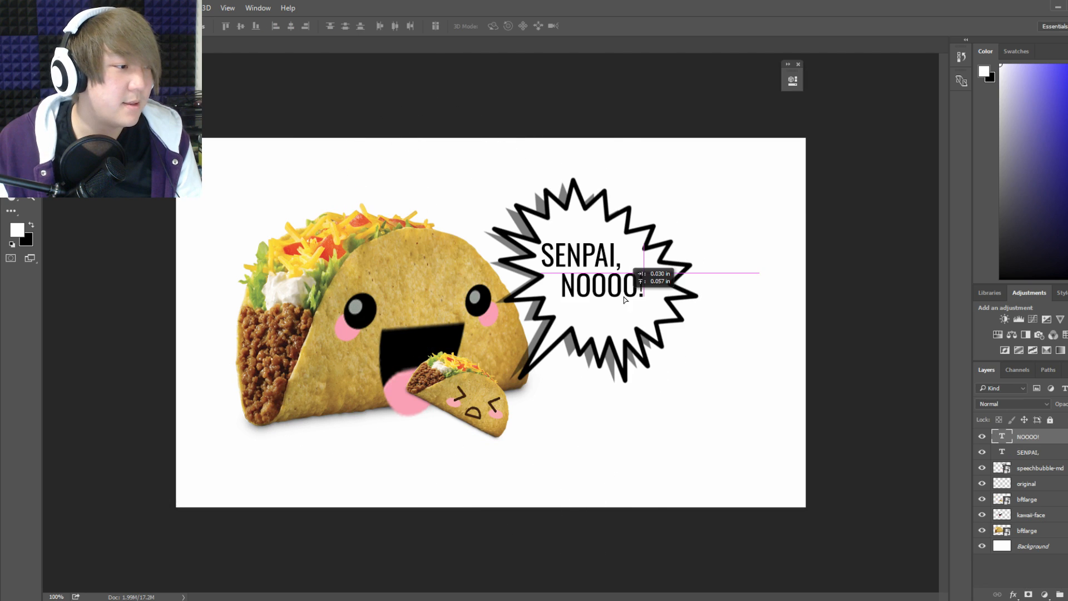
pyautogui.moveTo(624, 299); pyautogui.dragTo(632, 307)
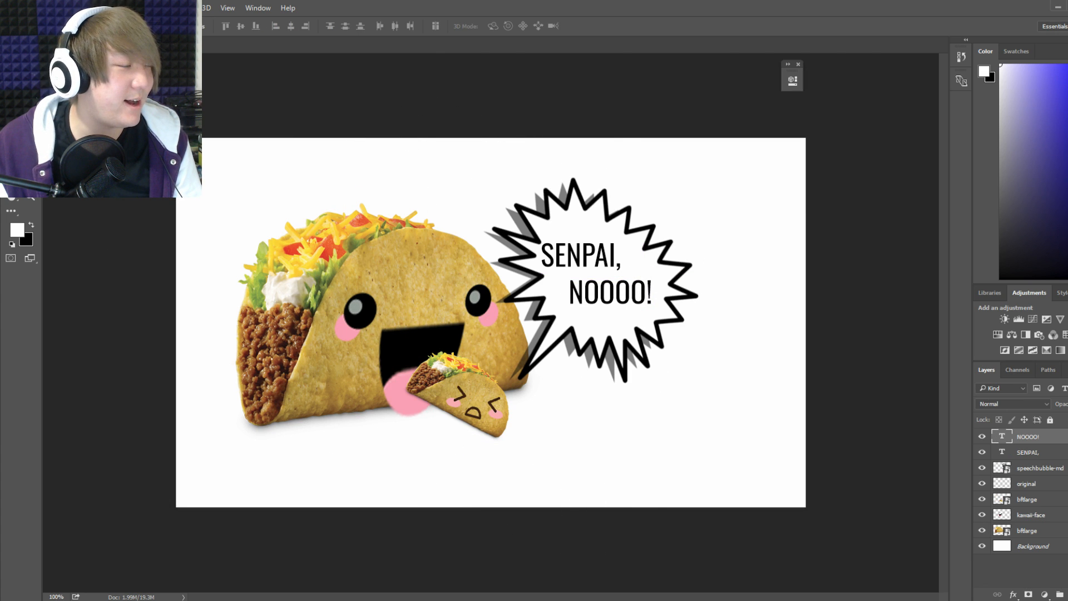